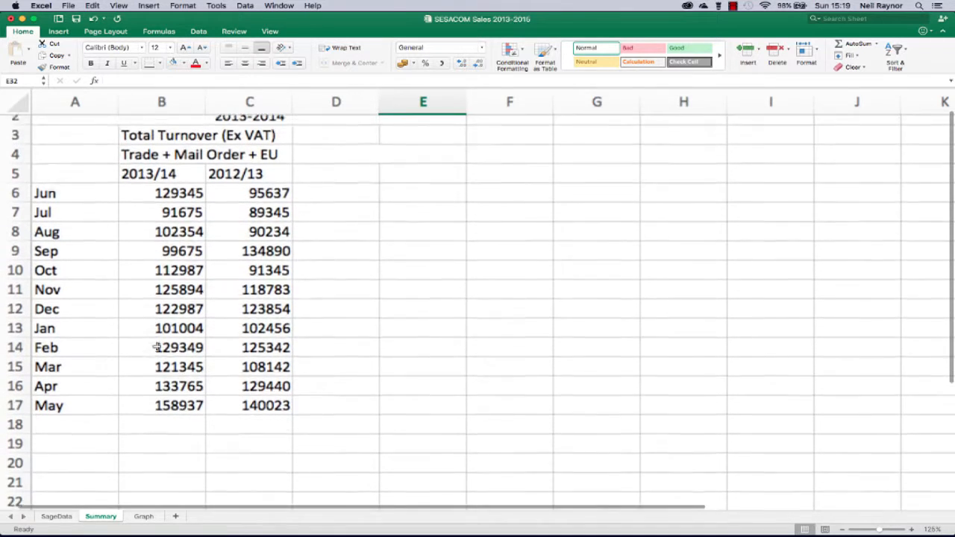
- Review the monthly turnover figures on the Summary sheet and the 2013/14 versus 2012/13 line chart on the Graph sheet
scroll(156, 345, right, 1)
scroll(156, 346, left, 1)
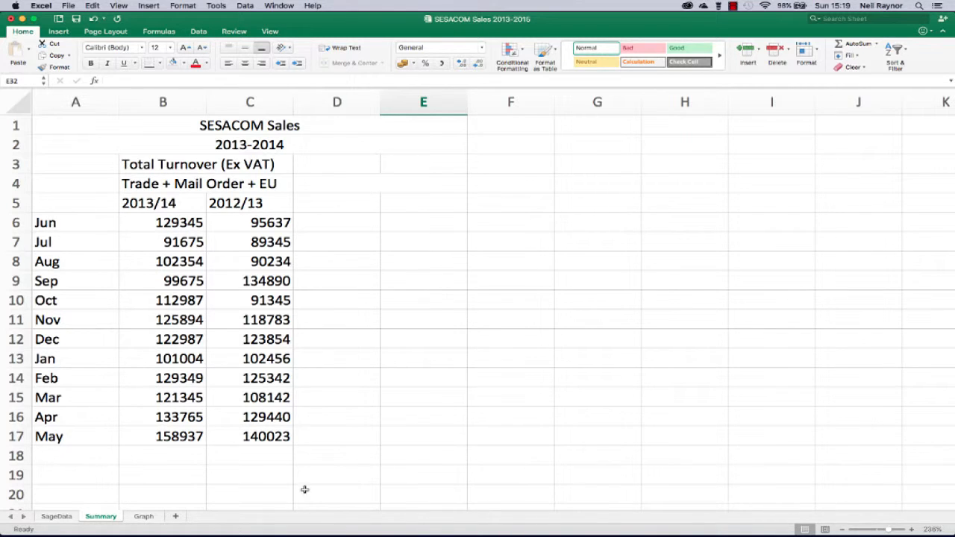
click(142, 521)
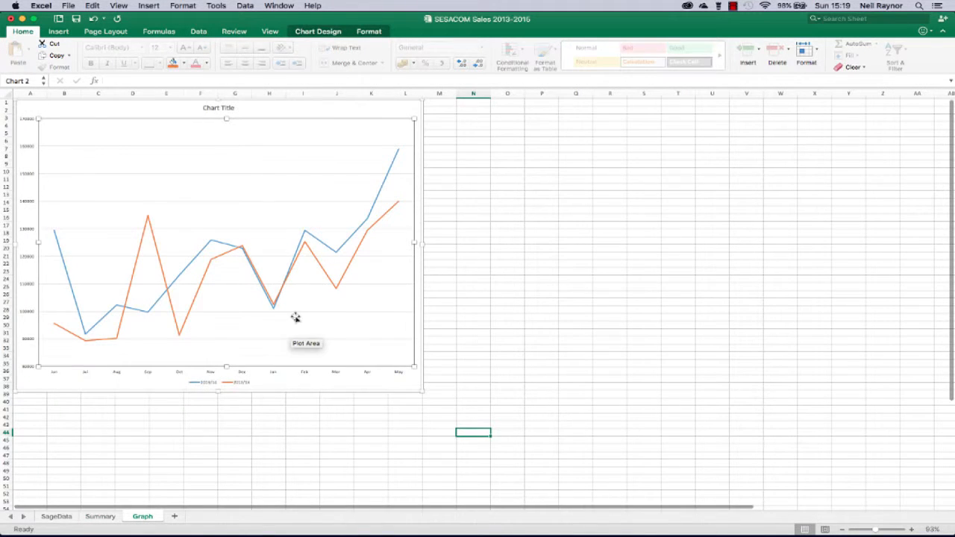
scroll(207, 298, up, 5)
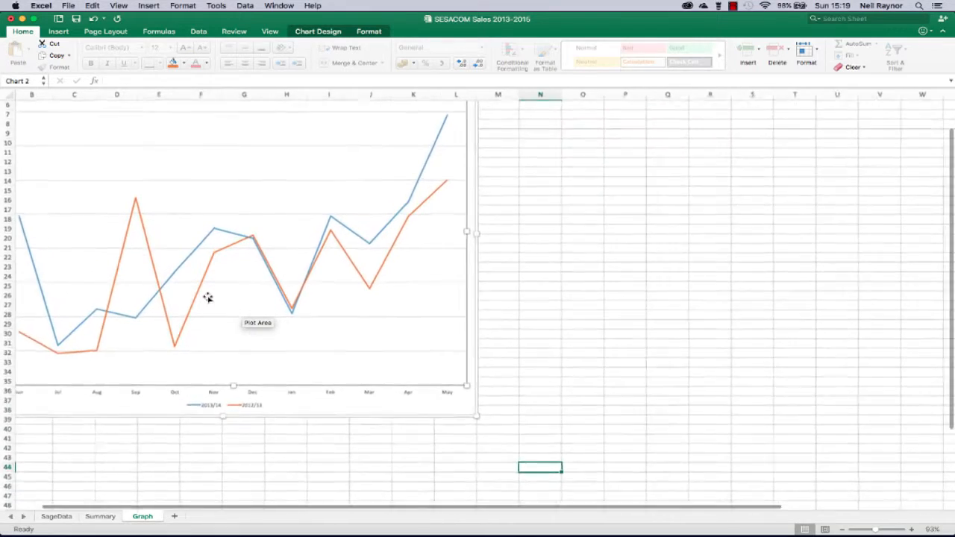
scroll(207, 298, up, 3)
scroll(208, 298, left, 2)
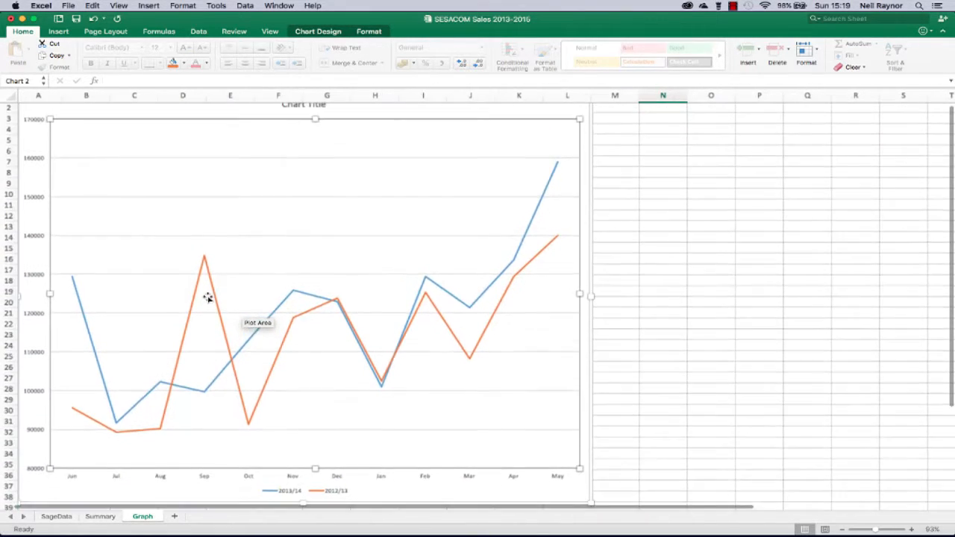
scroll(207, 297, up, 2)
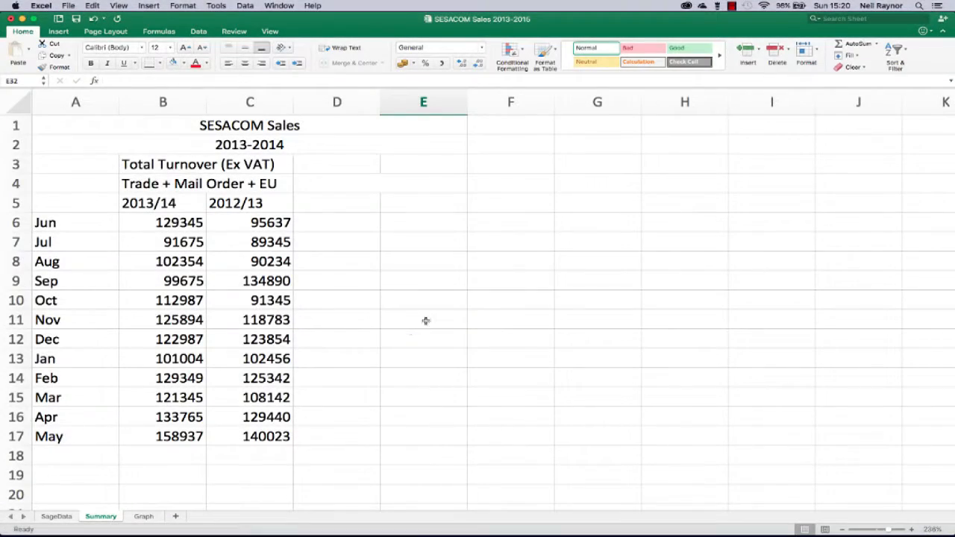
- Copy the 2013/14 and 2012/13 year headings from B5:C5 on the Summary sheet into D5:E5
drag(187, 209, 249, 211)
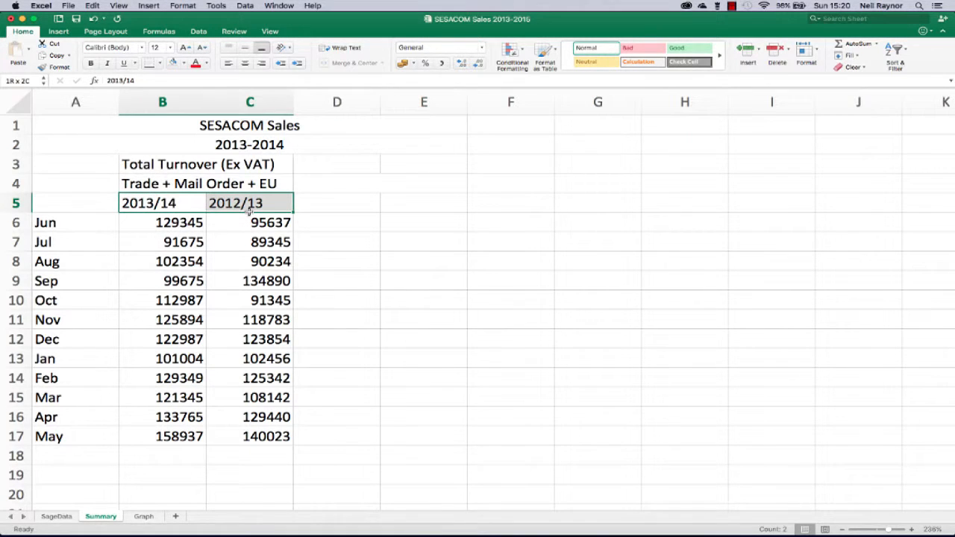
key(super+c)
click(336, 203)
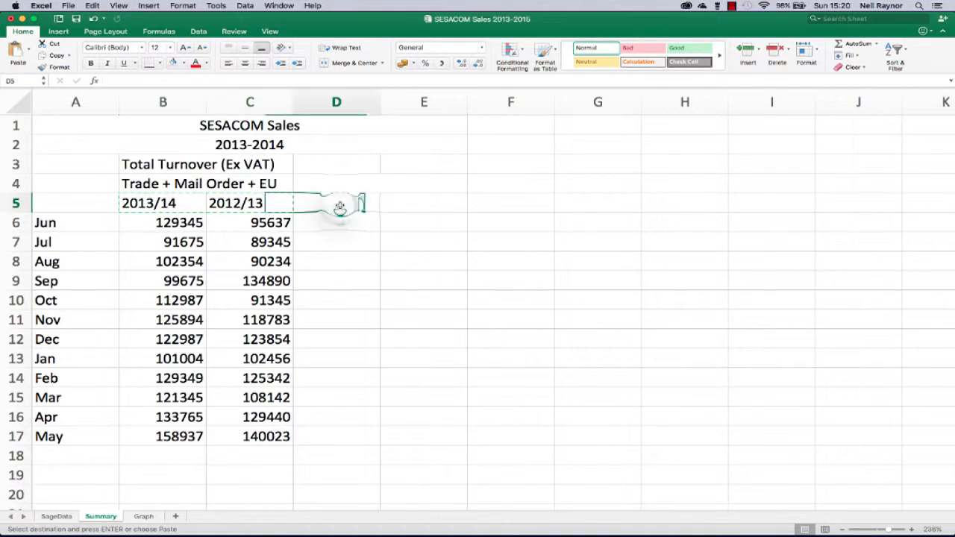
key(super+v)
- Merge and centre D4:E4 above the copied year headings and enter "Moving Average" as the heading
drag(336, 183, 423, 183)
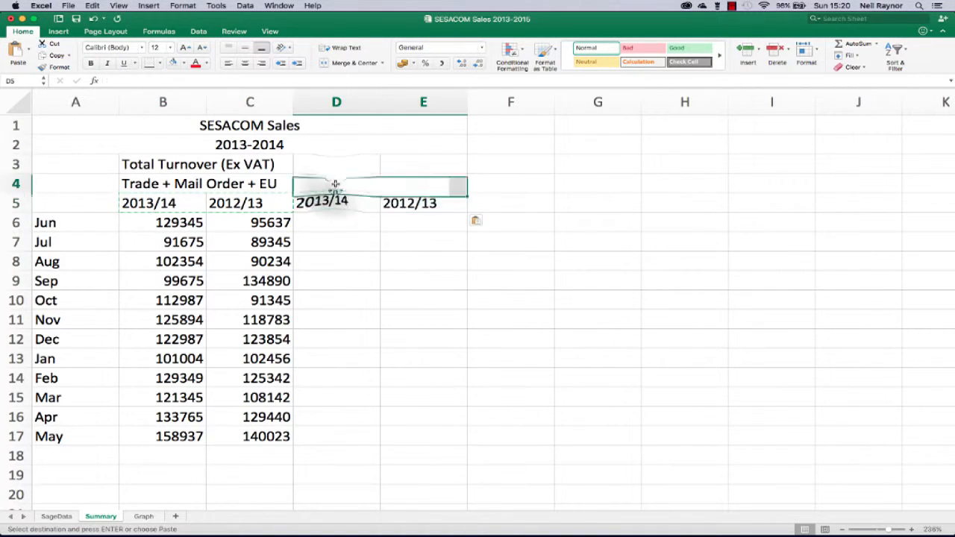
text(Floating)
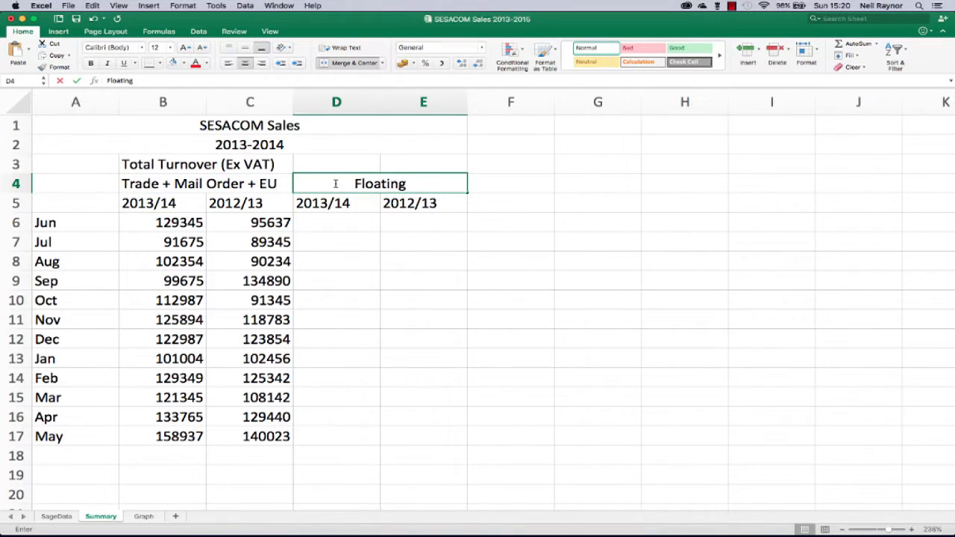
text( Average)
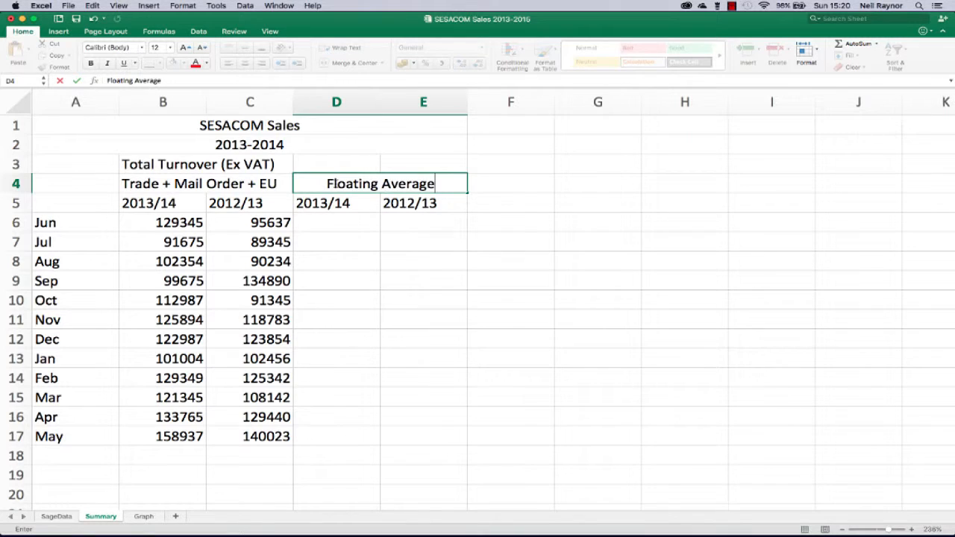
double_click(352, 184)
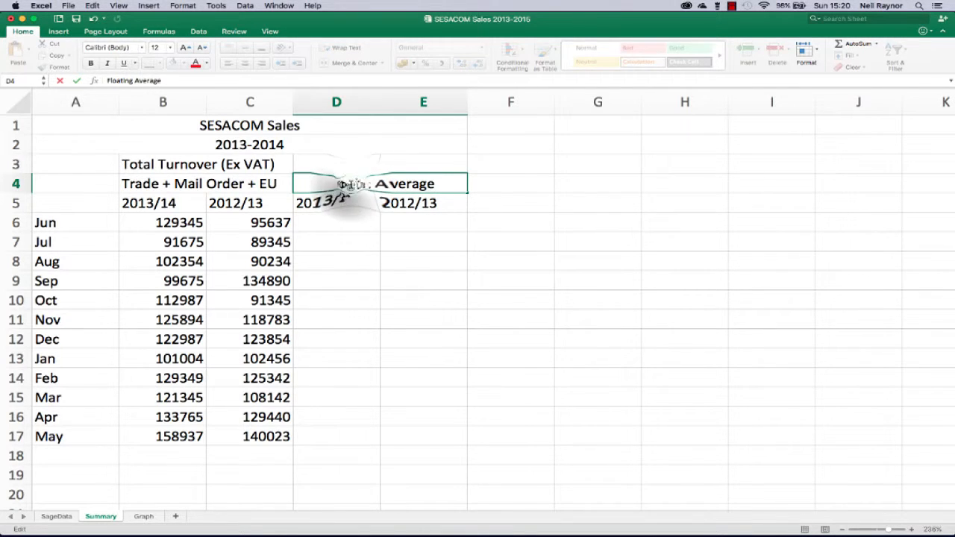
text(Moving)
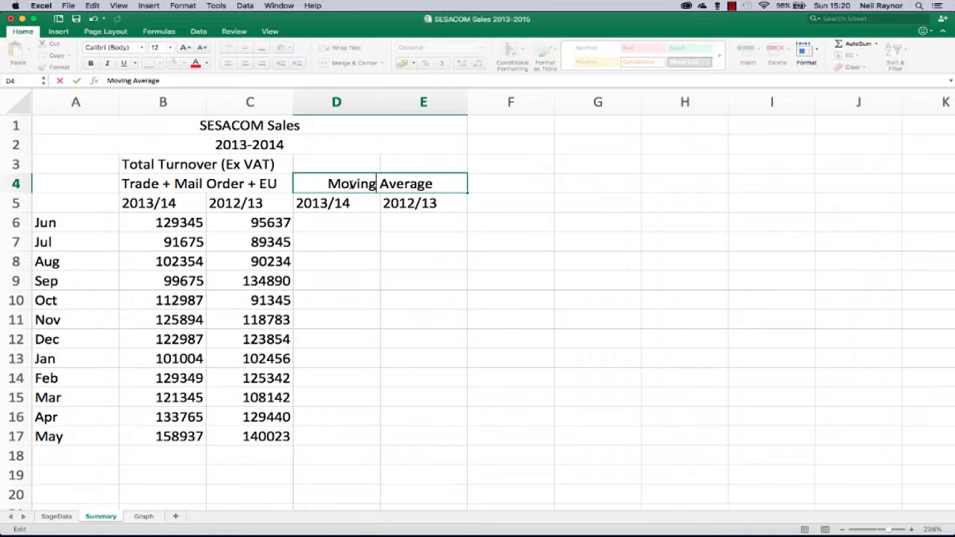
key(Return)
- Copy the "Total Turnover (Ex VAT)" heading from B3 into D3
click(181, 164)
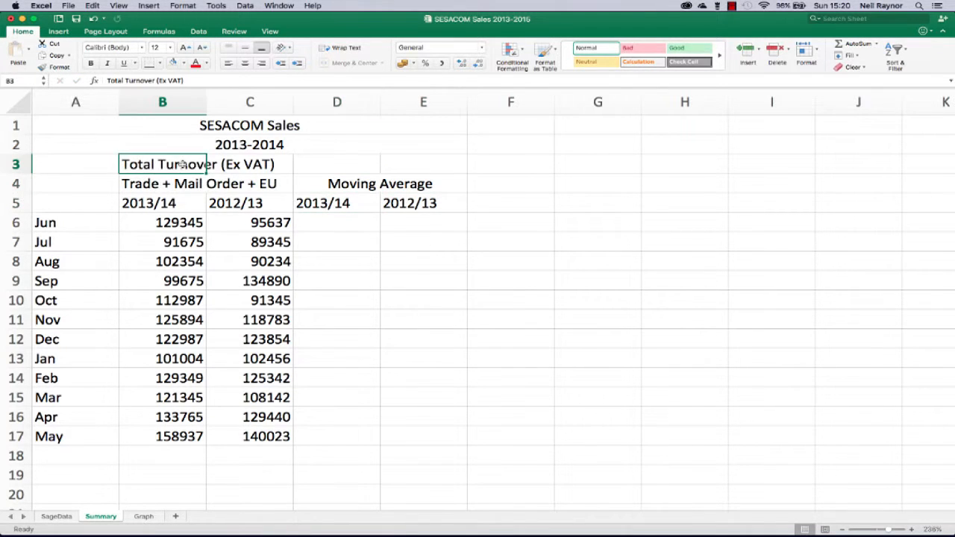
key(super+c)
click(306, 165)
key(super+v)
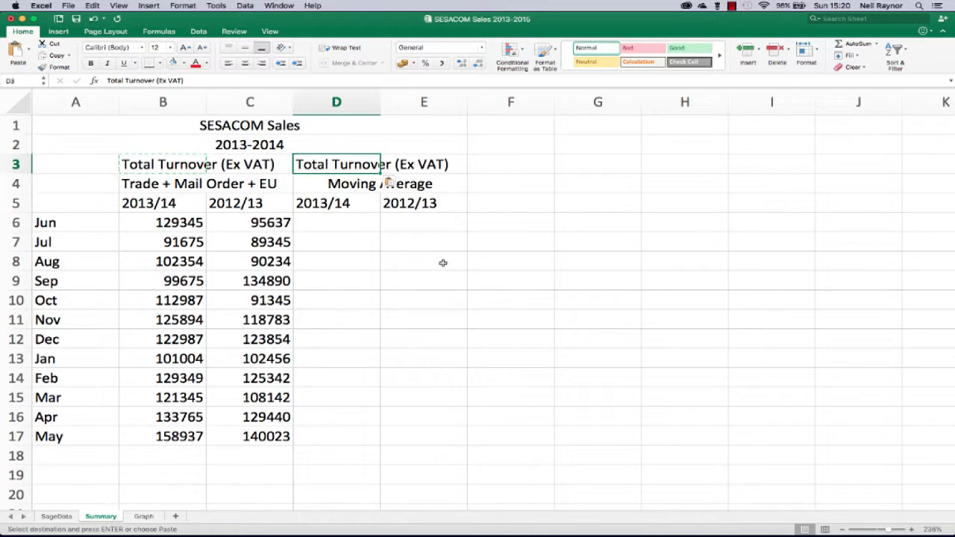
- Examine the three-month periods in column A that a moving average covers, such as Jun to Aug, Jul to Sep and Oct to Dec
click(370, 223)
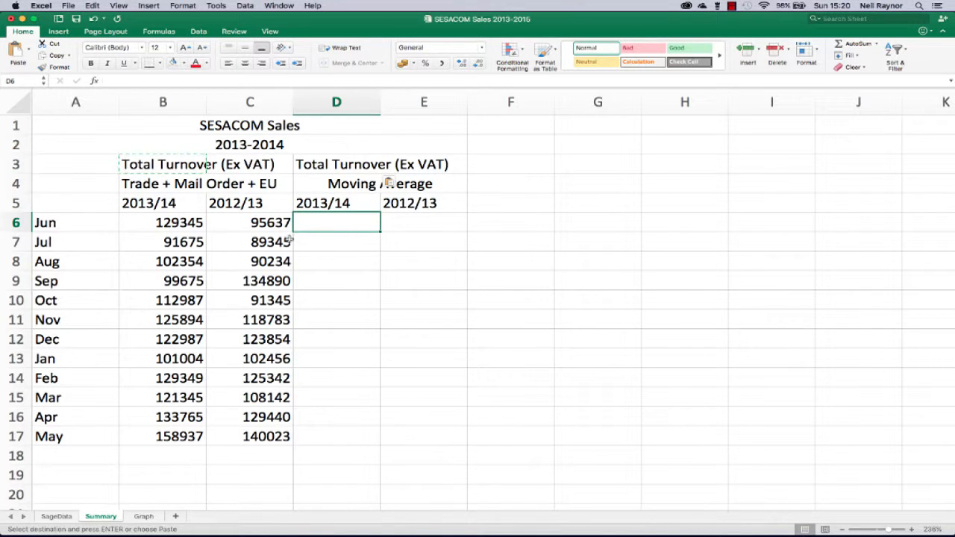
drag(47, 224, 70, 259)
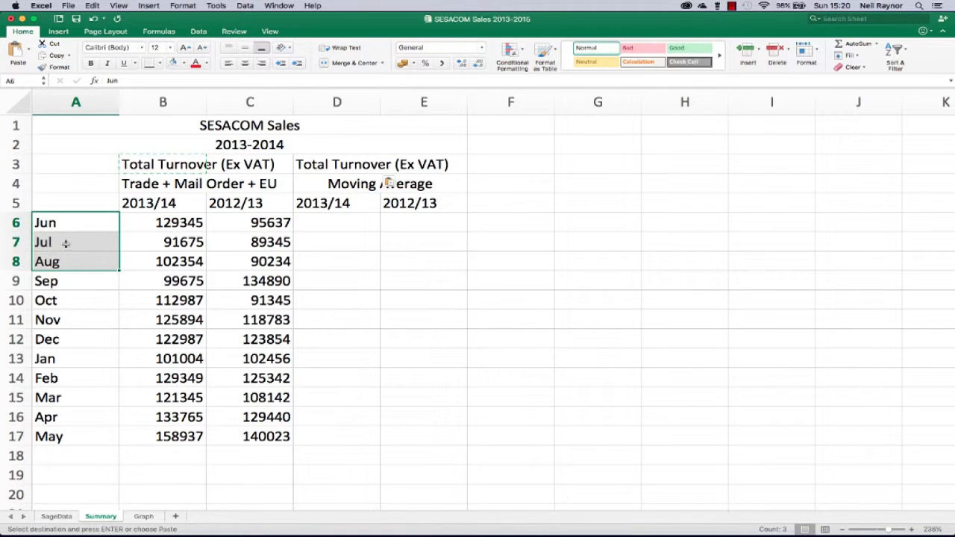
drag(66, 243, 60, 283)
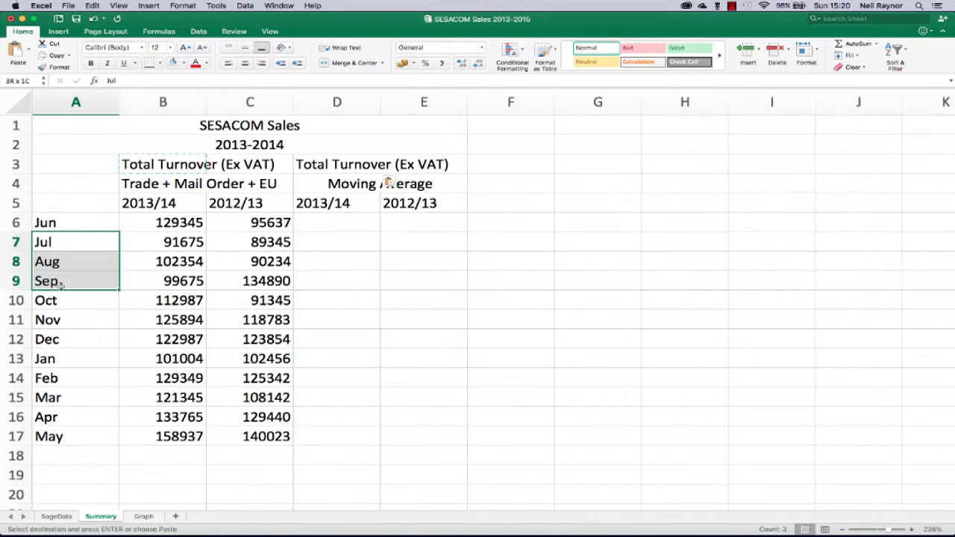
click(61, 284)
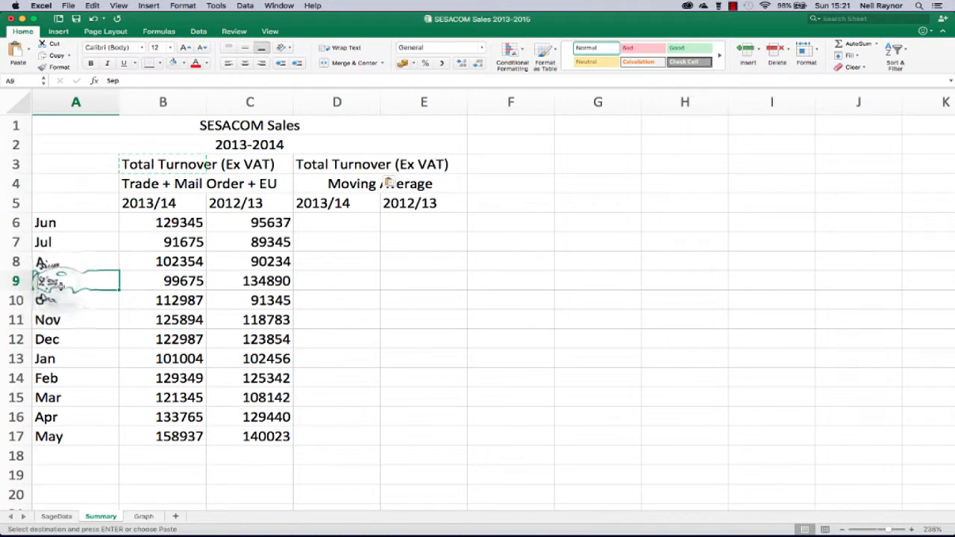
drag(63, 282, 71, 343)
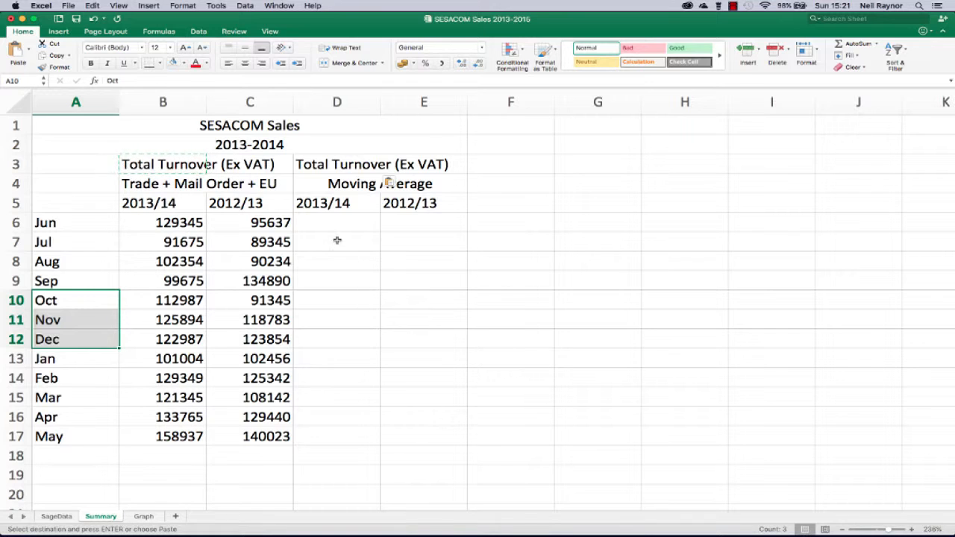
- Enter the formula =AVERAGE(B6:B8) in D8 to average the June to August 2013/14 turnover
click(321, 260)
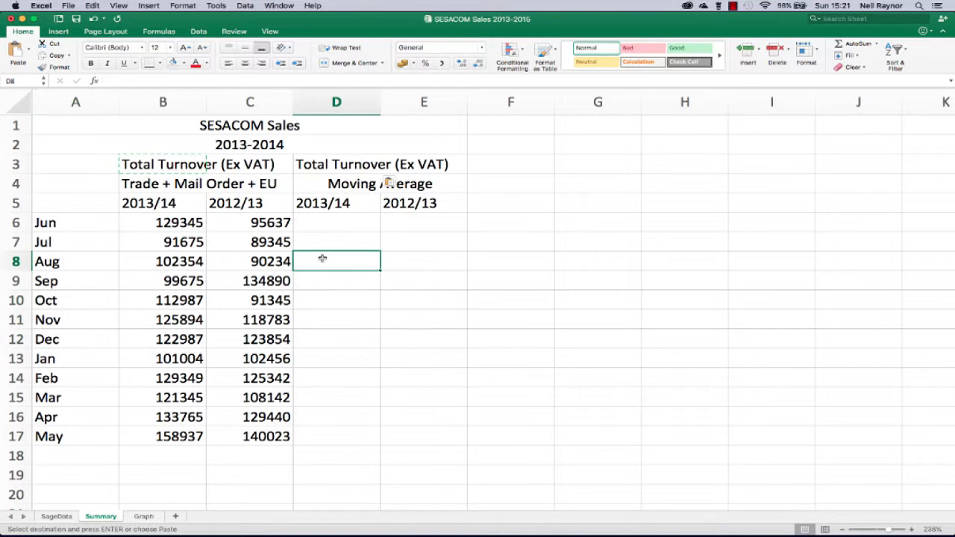
text(=)
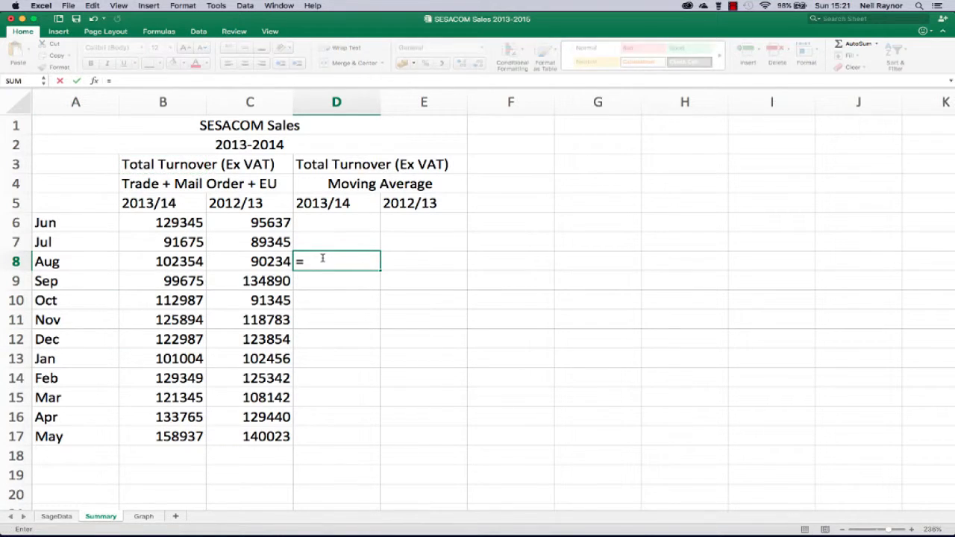
text(average)
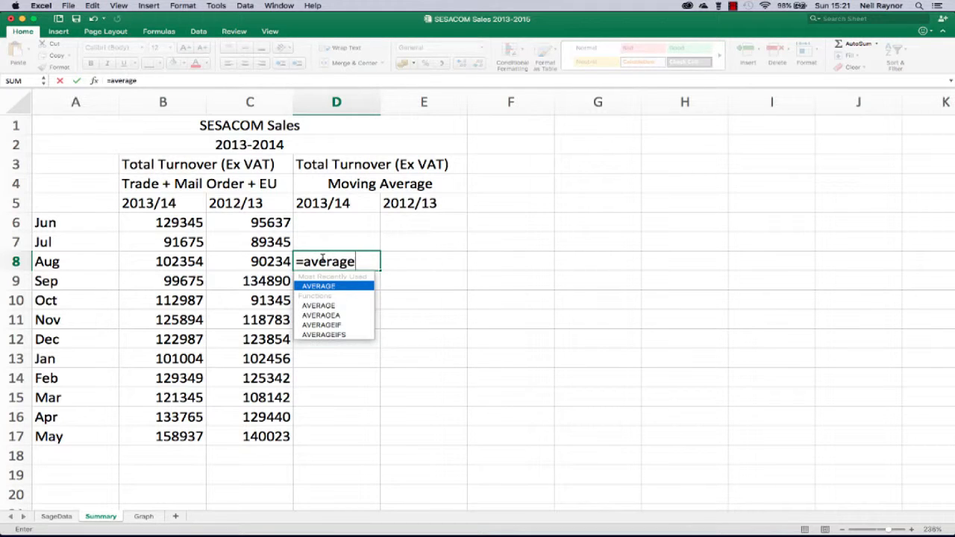
text(()
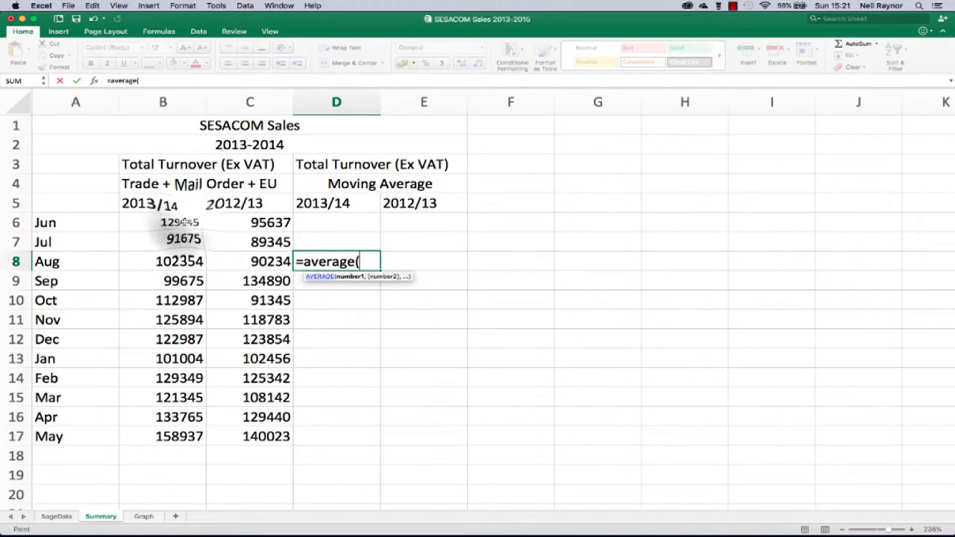
drag(179, 222, 182, 264)
text())
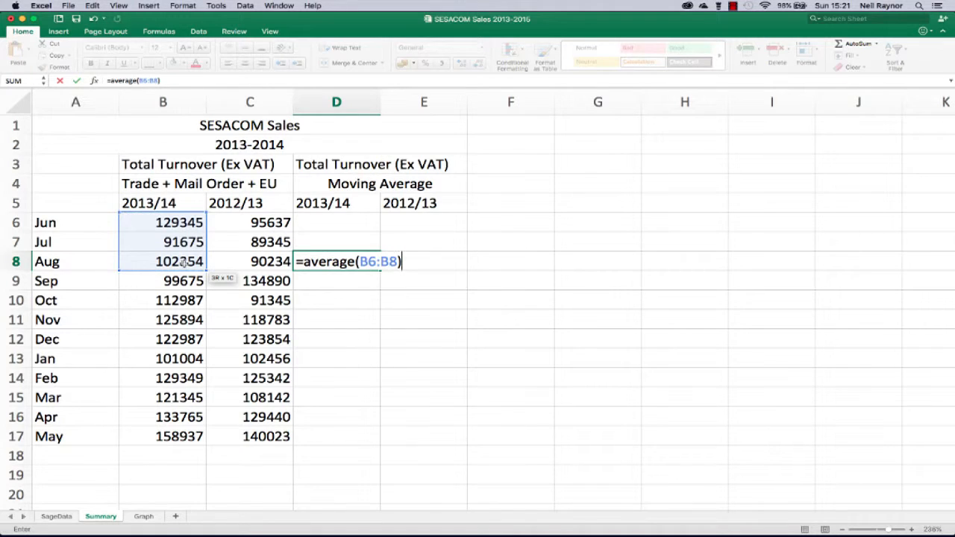
key(Return)
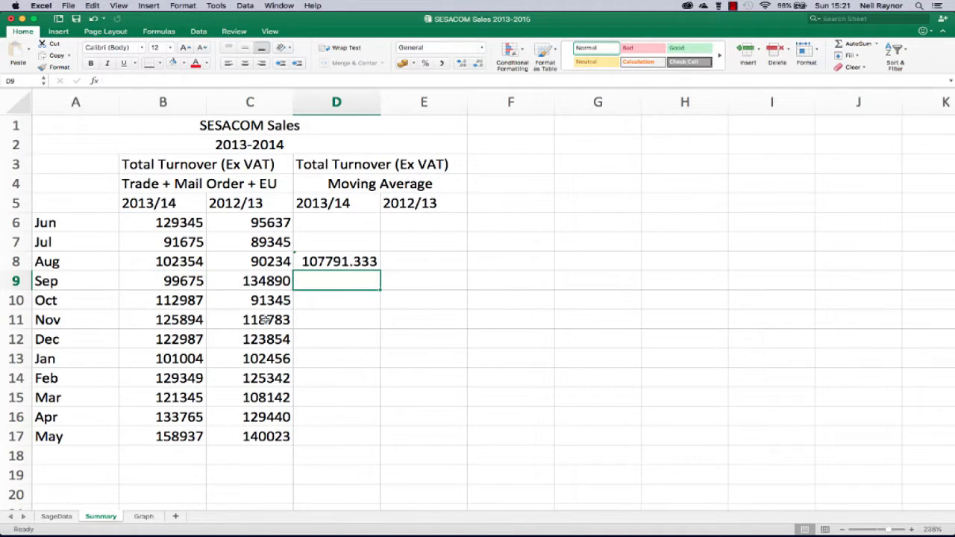
- Delete the manual average formula from the August cell D8
click(337, 275)
click(339, 262)
key(Delete)
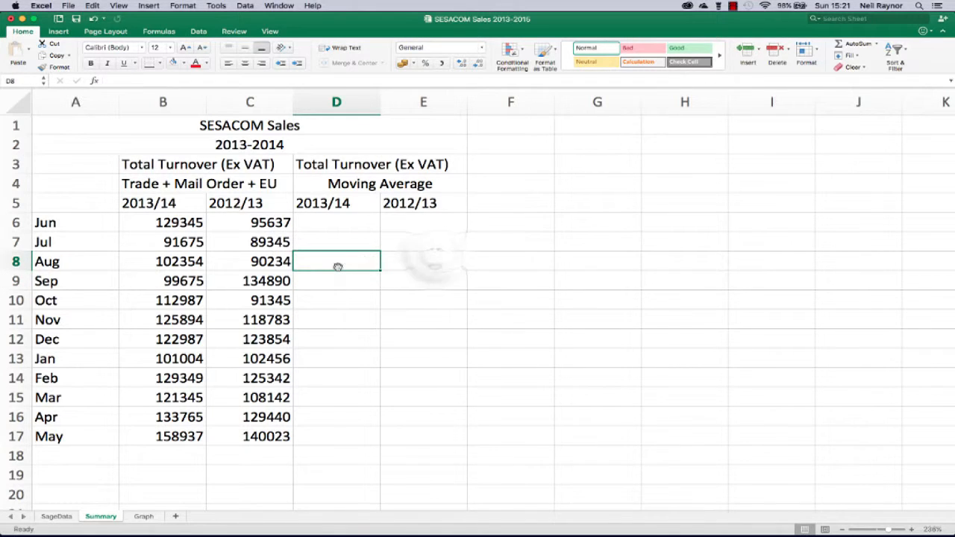
click(432, 255)
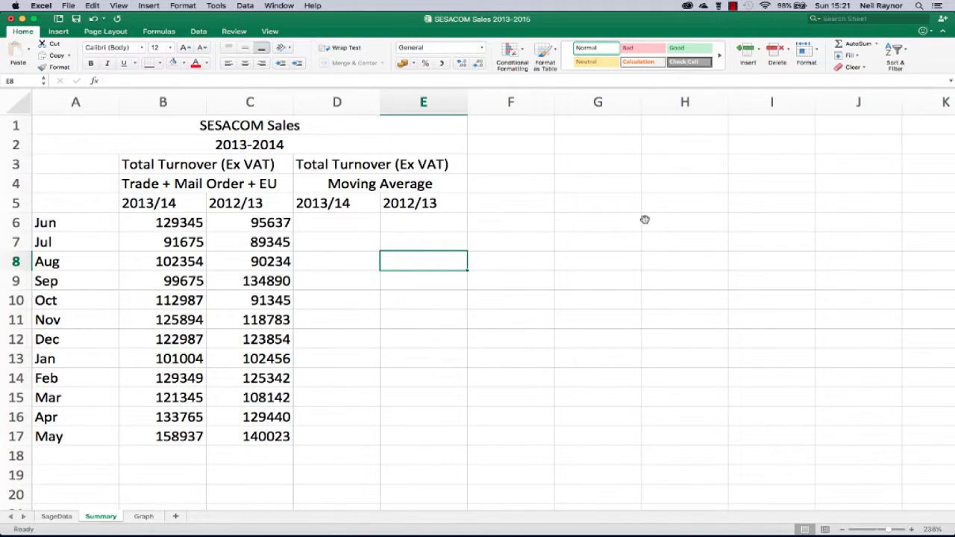
- Start the Moving Average tool from the Data Analysis tools
click(200, 33)
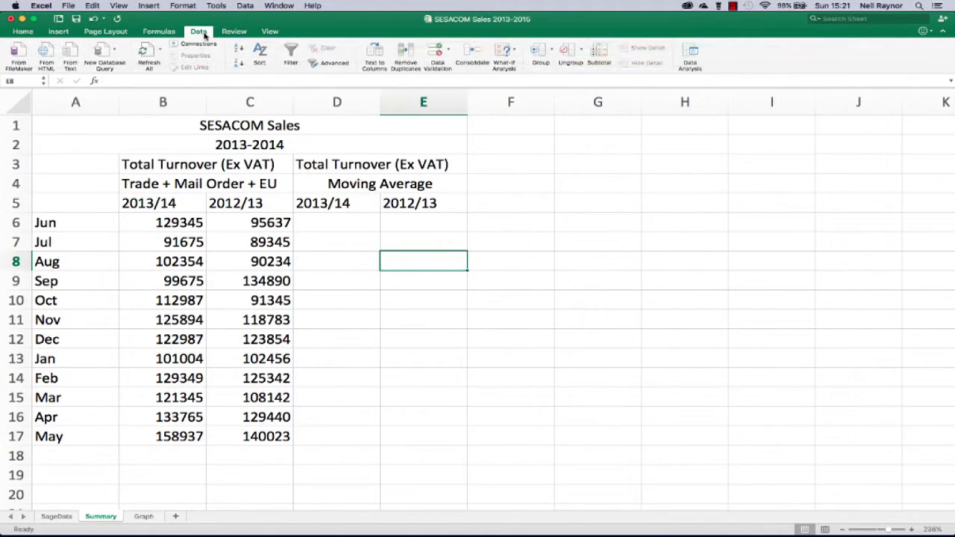
click(690, 56)
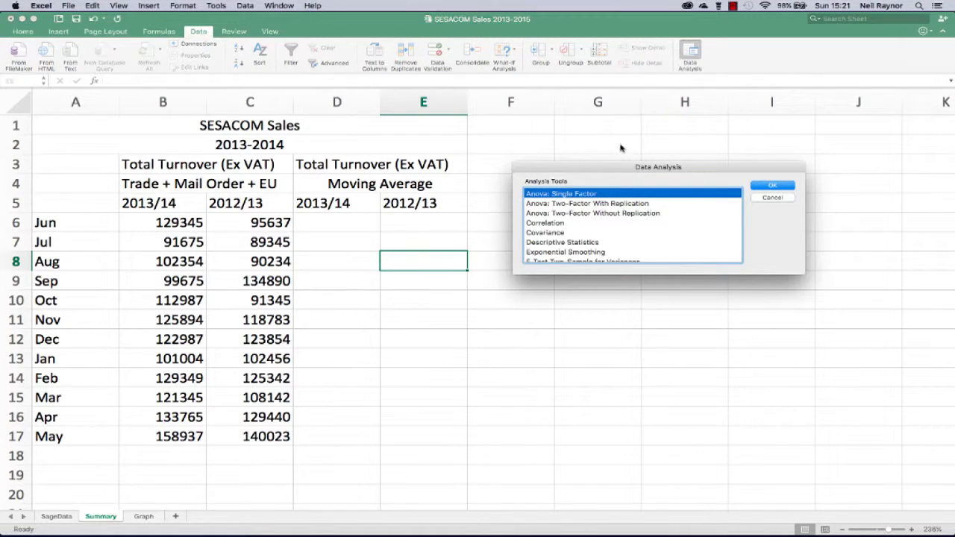
key(m)
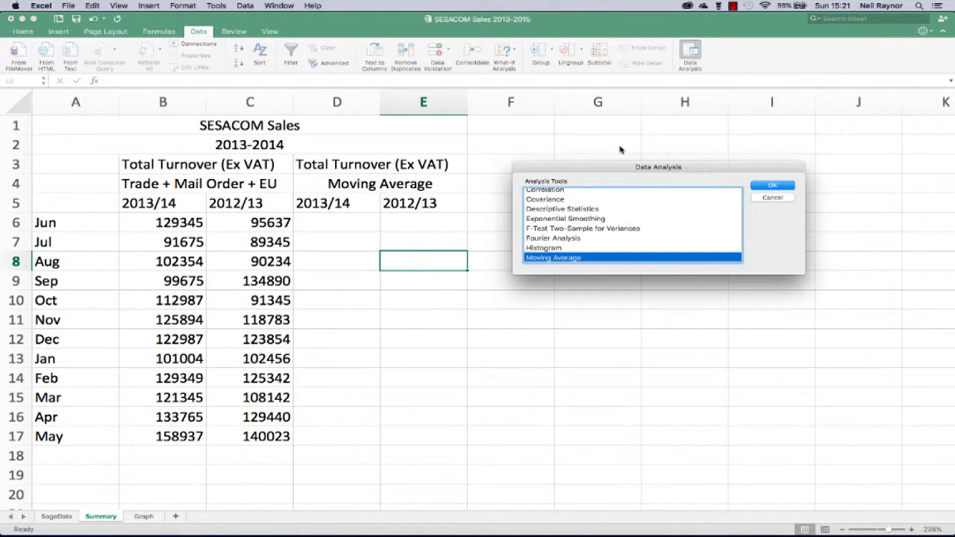
click(765, 186)
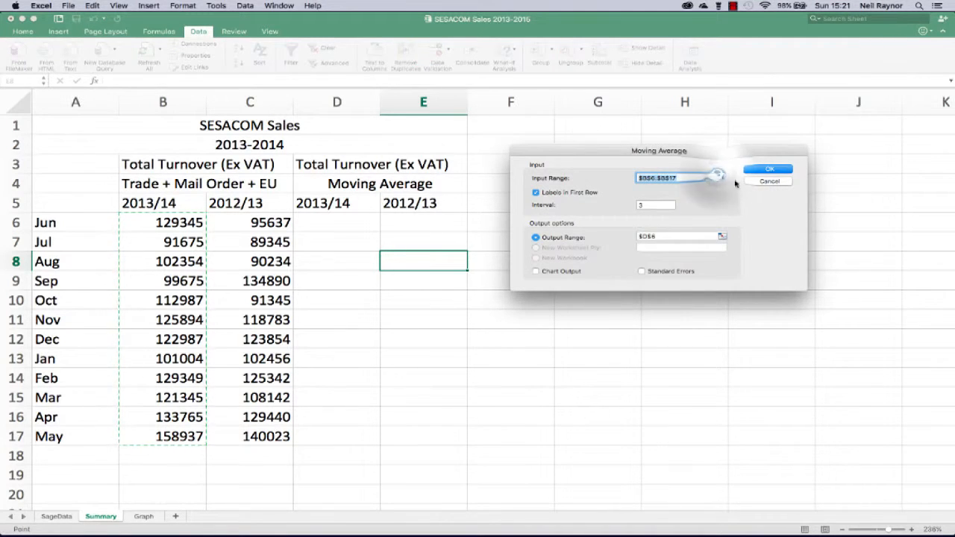
- Set the moving average's input range to the 2013/14 turnover figures in $B$6:$B$17
click(717, 178)
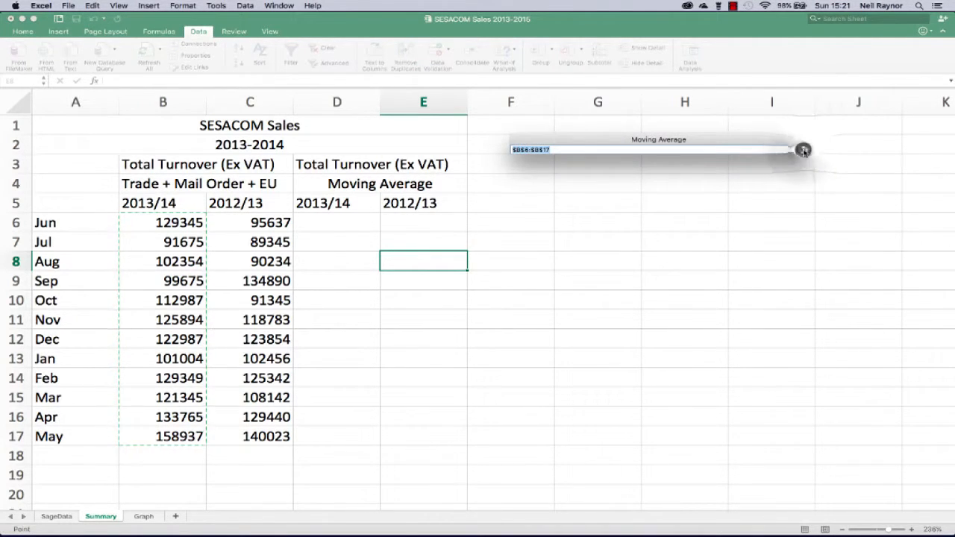
click(801, 149)
click(720, 177)
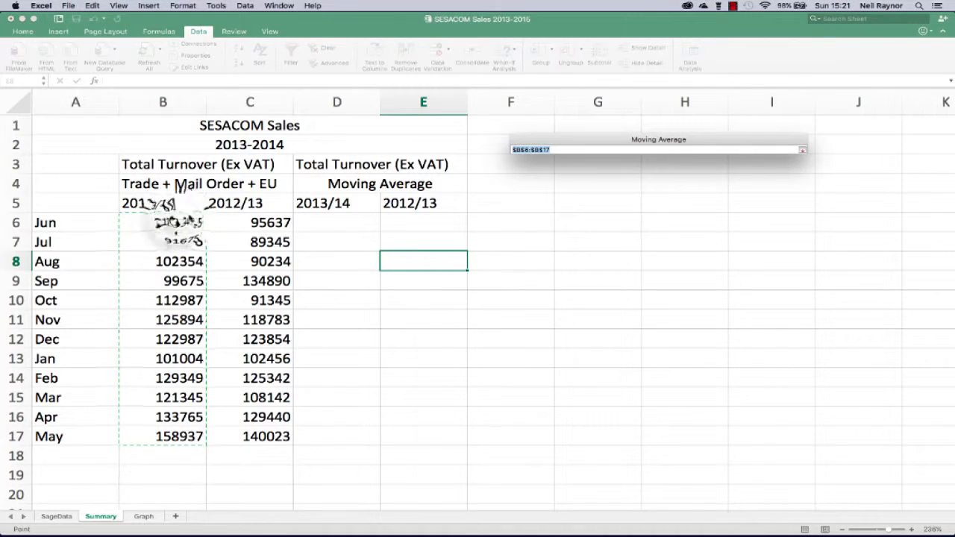
click(179, 223)
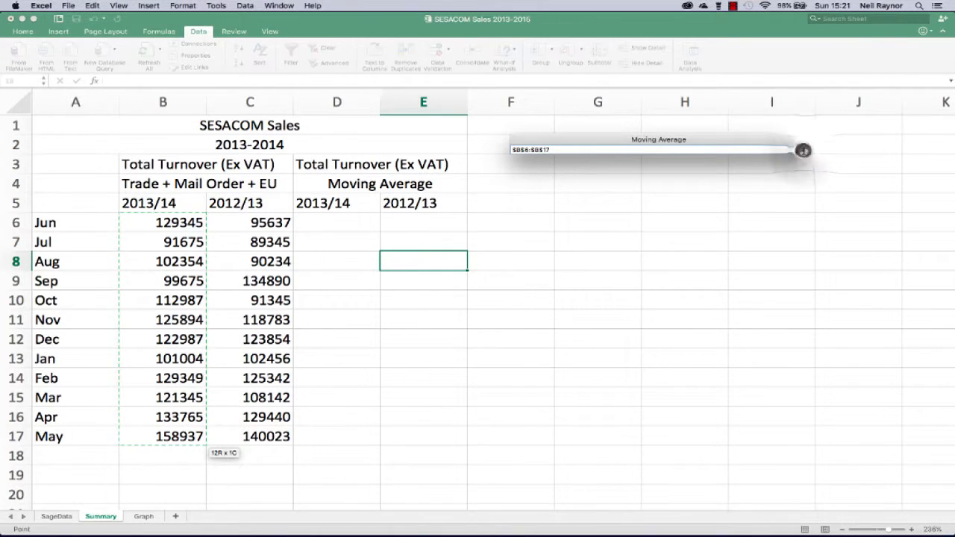
click(801, 150)
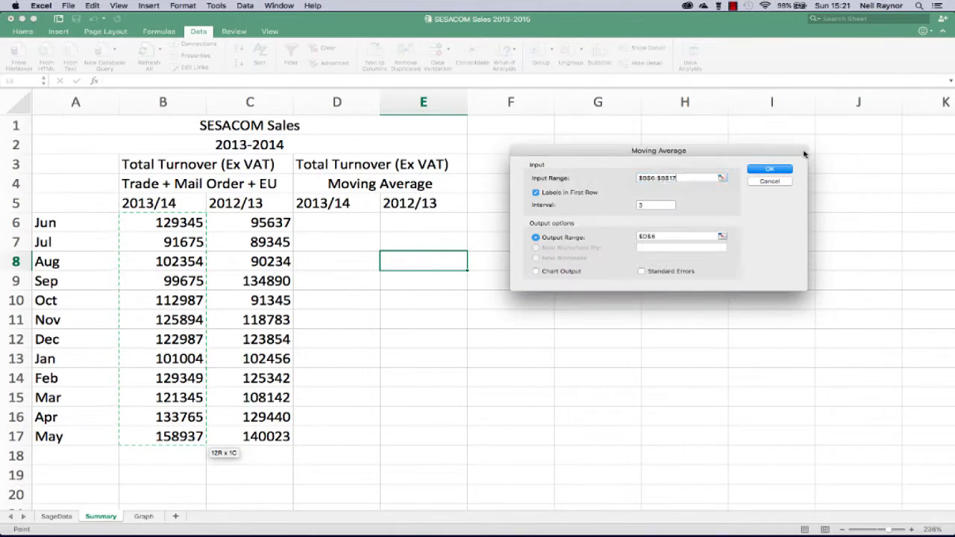
- Turn off labels in the first row, set the output range to $D$6 and generate the 2013/14 moving averages
click(535, 192)
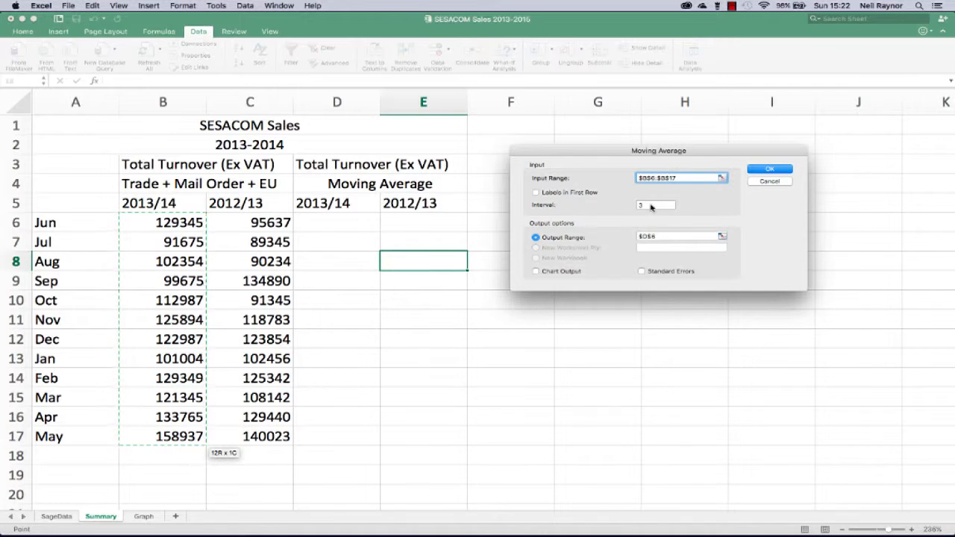
click(721, 236)
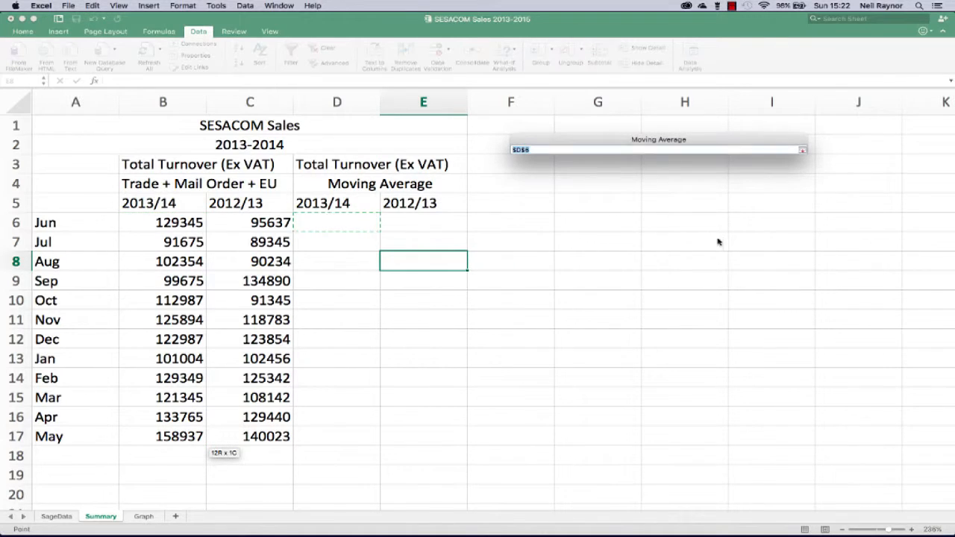
click(318, 227)
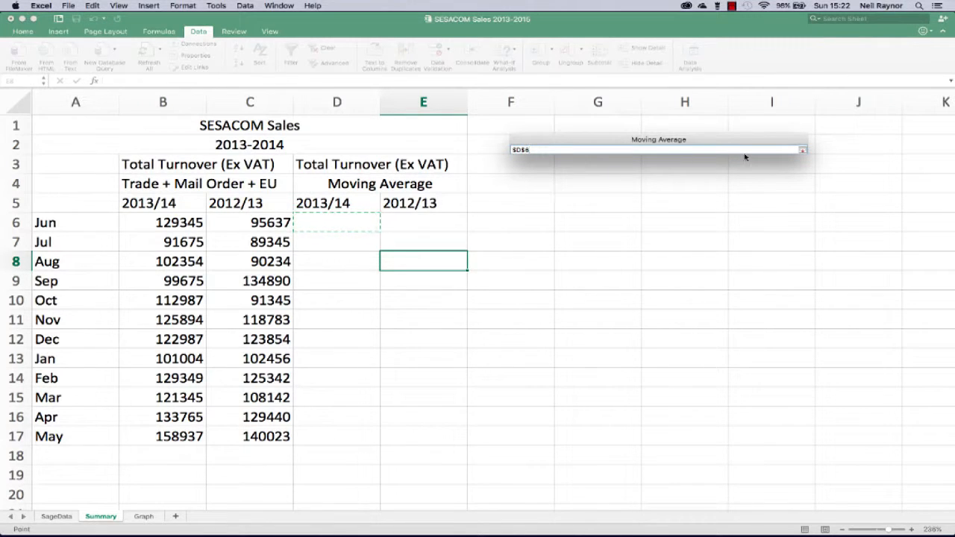
click(801, 150)
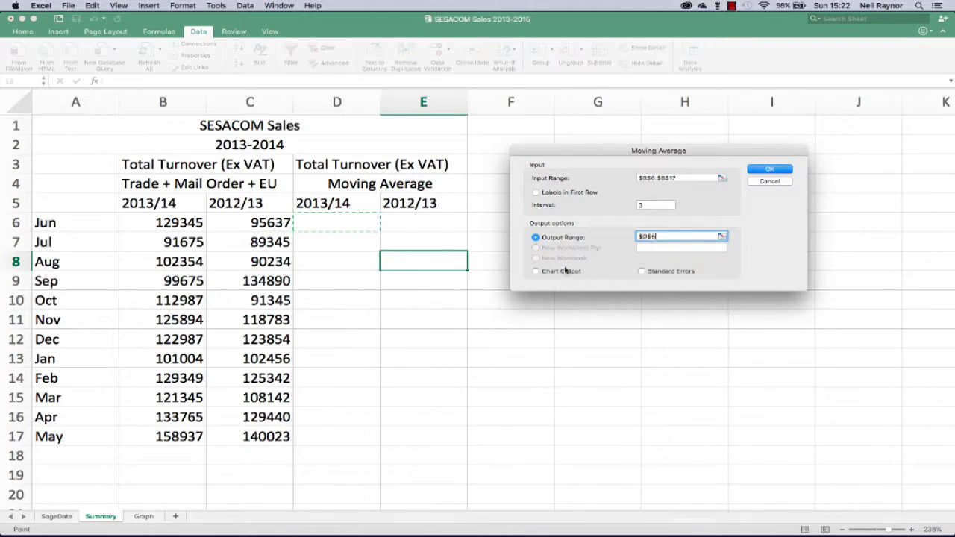
click(768, 170)
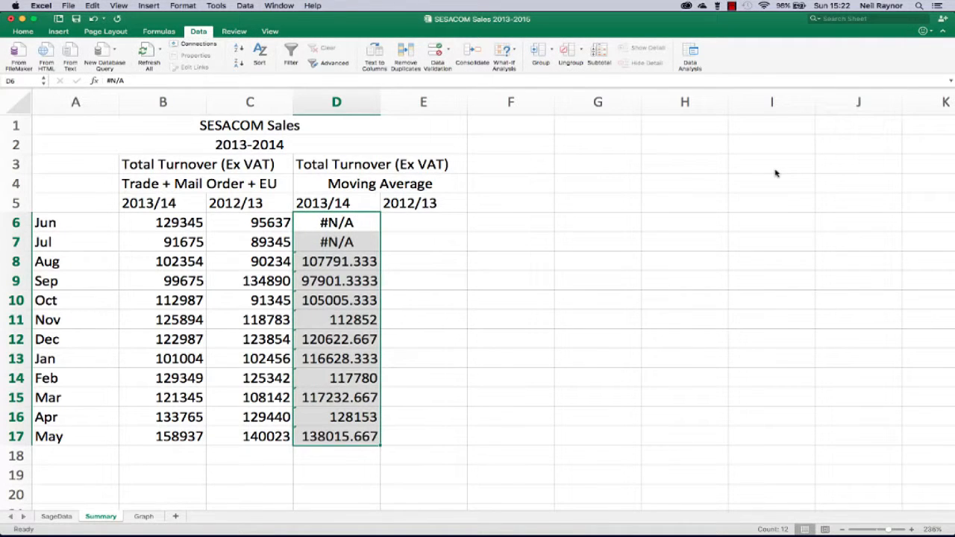
click(317, 222)
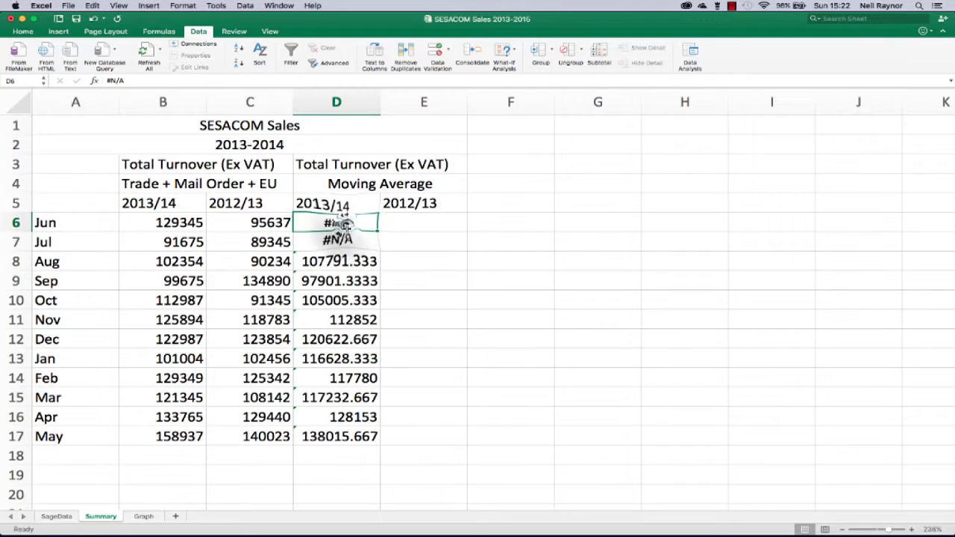
drag(346, 229, 345, 245)
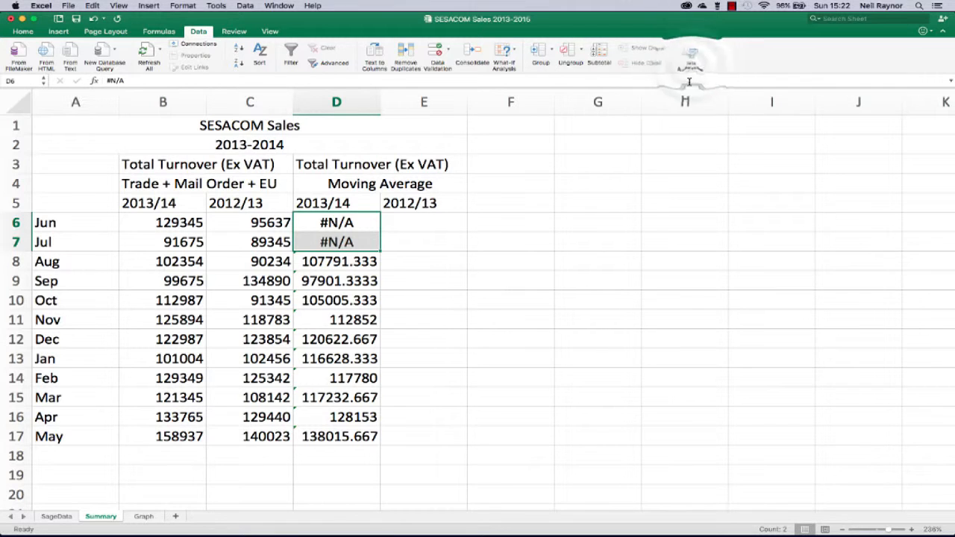
- Start another Moving Average analysis with the 2012/13 turnover figures in $C$6:$C$17 as the input range
click(690, 54)
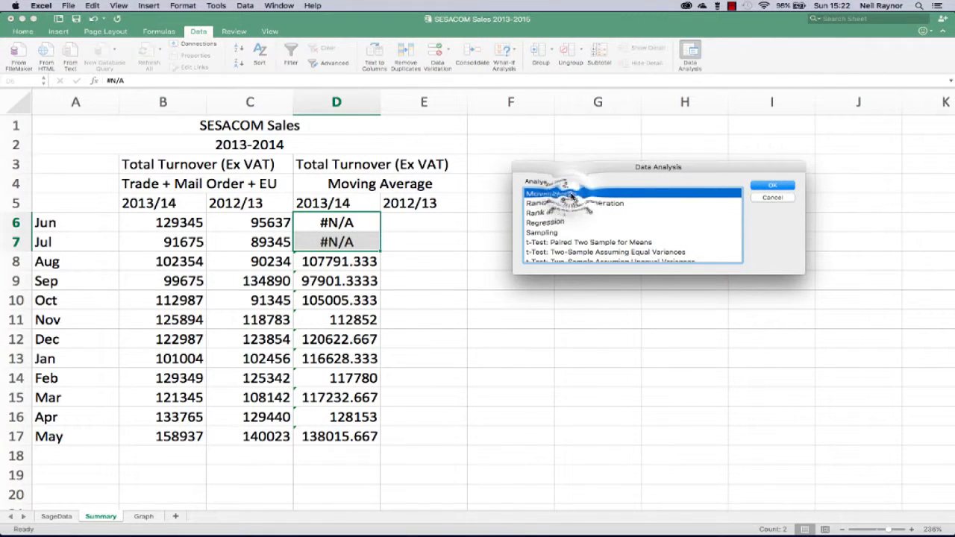
click(773, 186)
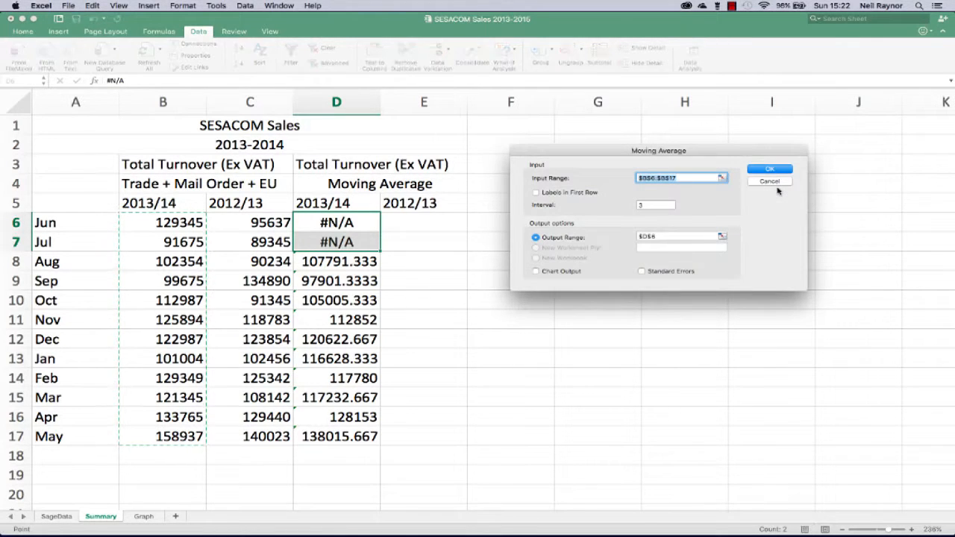
click(722, 178)
drag(257, 223, 250, 436)
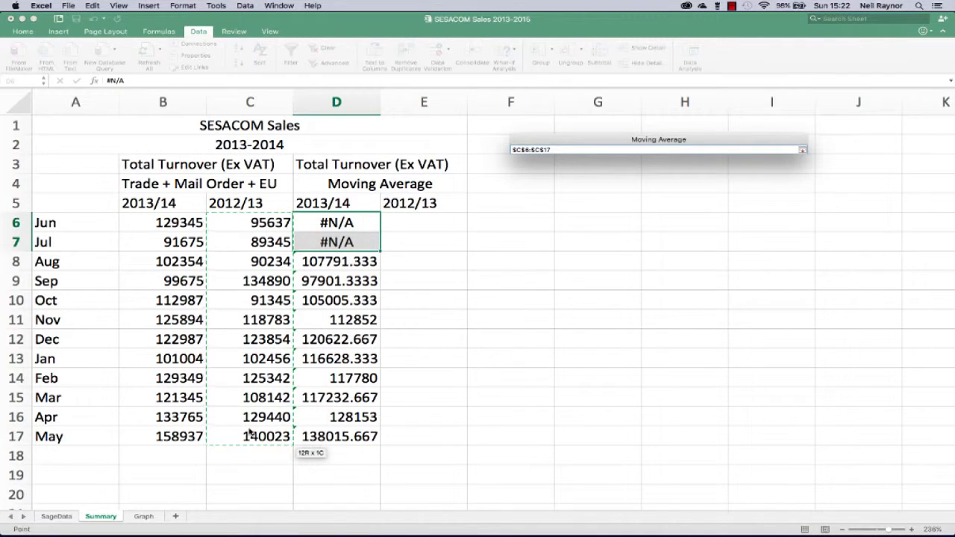
click(801, 151)
click(803, 151)
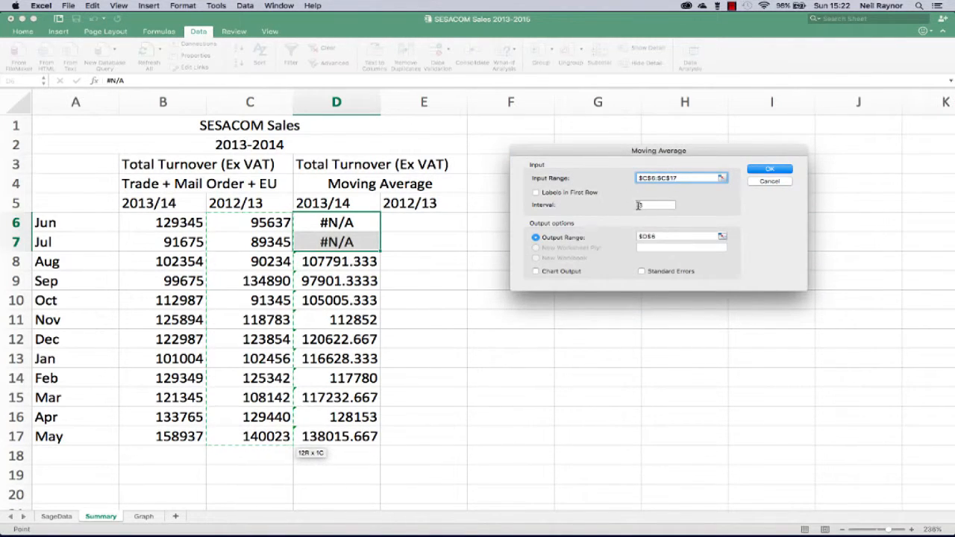
- Set the moving average's output range to $E$6 and generate the 2012/13 averages
click(721, 236)
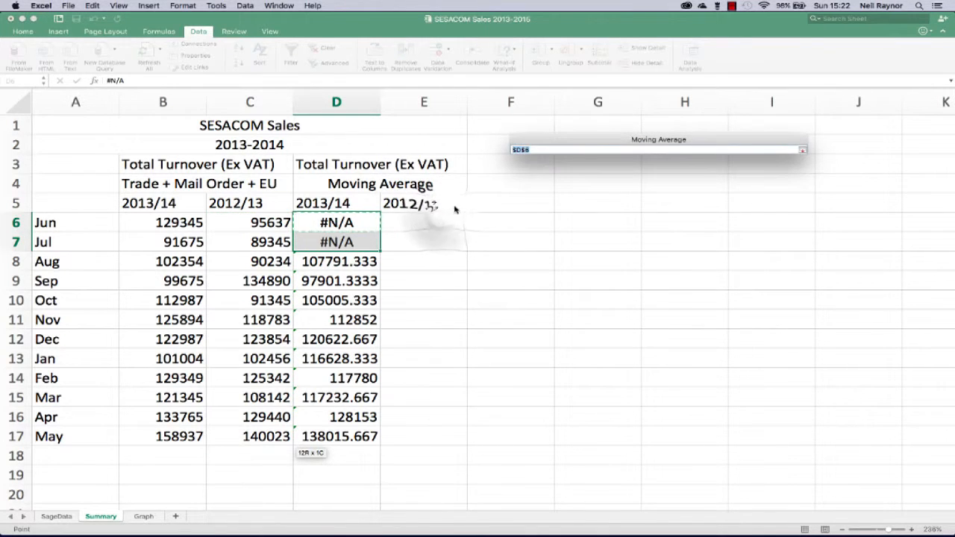
click(425, 222)
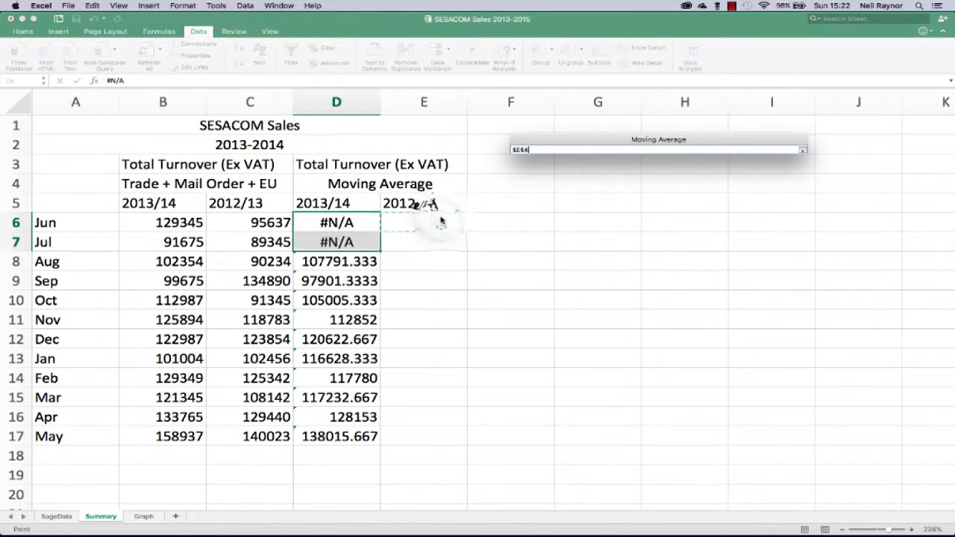
click(802, 150)
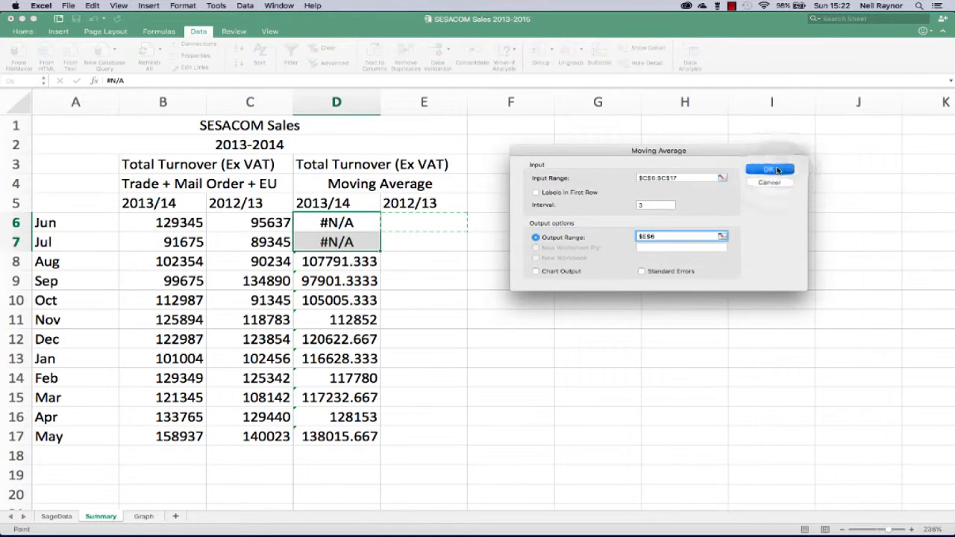
click(777, 172)
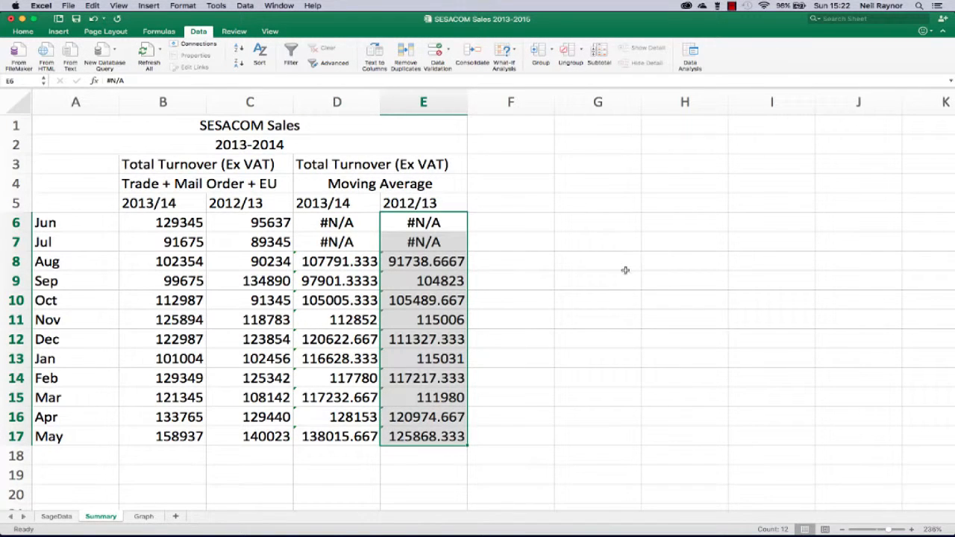
- Format the moving average cells D6:E17 as Number with 0 decimal places
click(429, 436)
drag(351, 437, 438, 218)
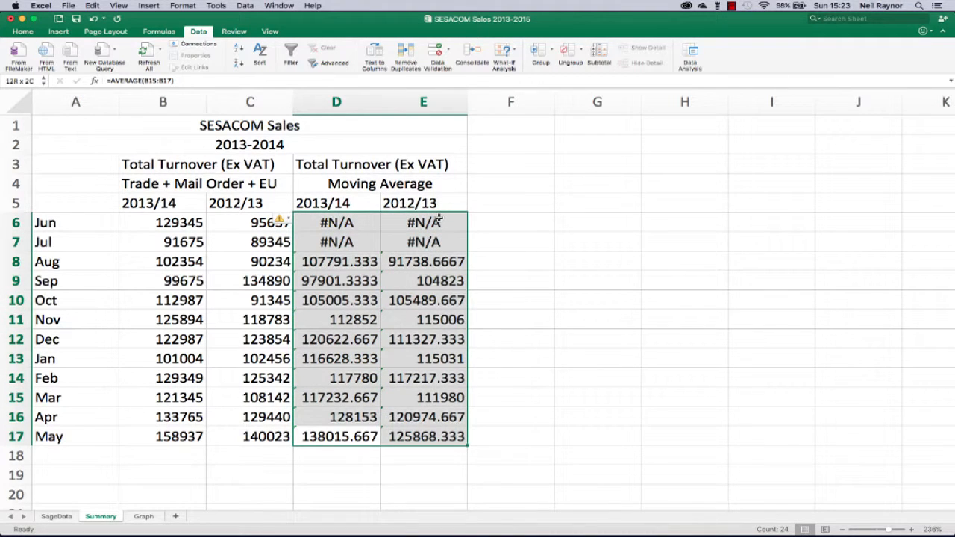
right_click(420, 242)
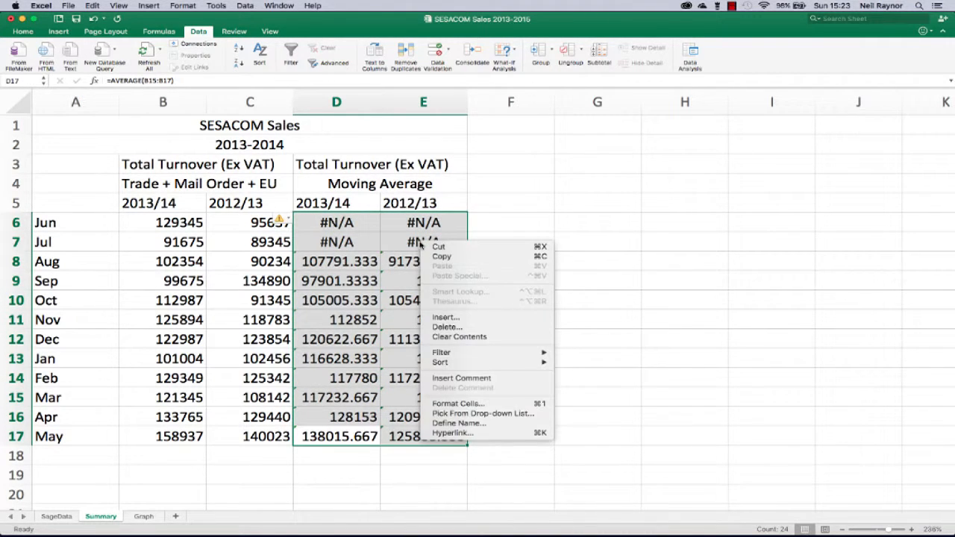
click(453, 403)
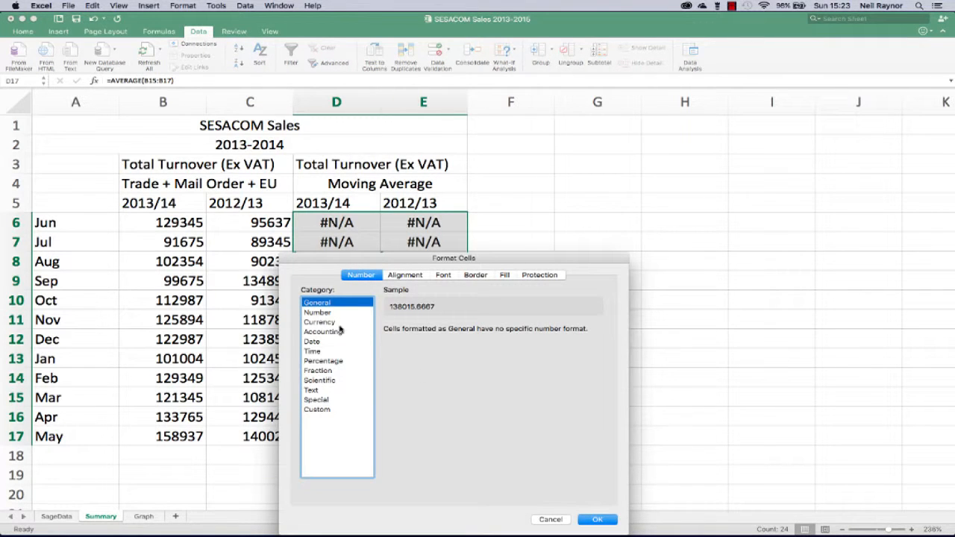
click(329, 312)
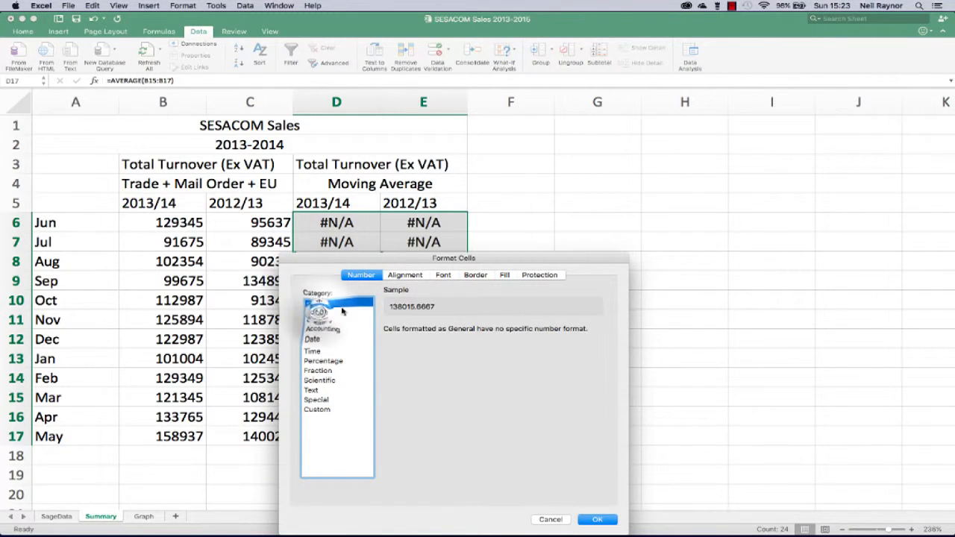
click(470, 340)
click(468, 332)
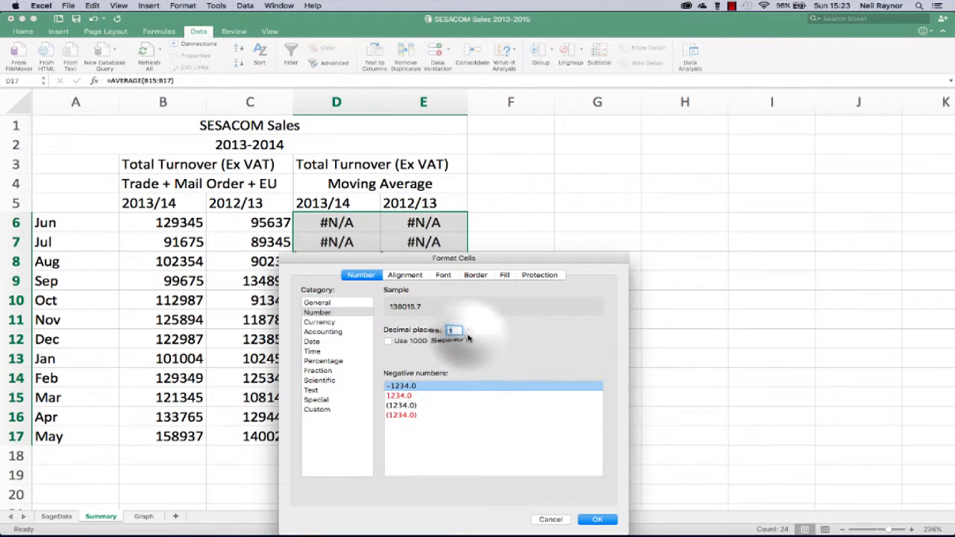
click(468, 332)
click(597, 519)
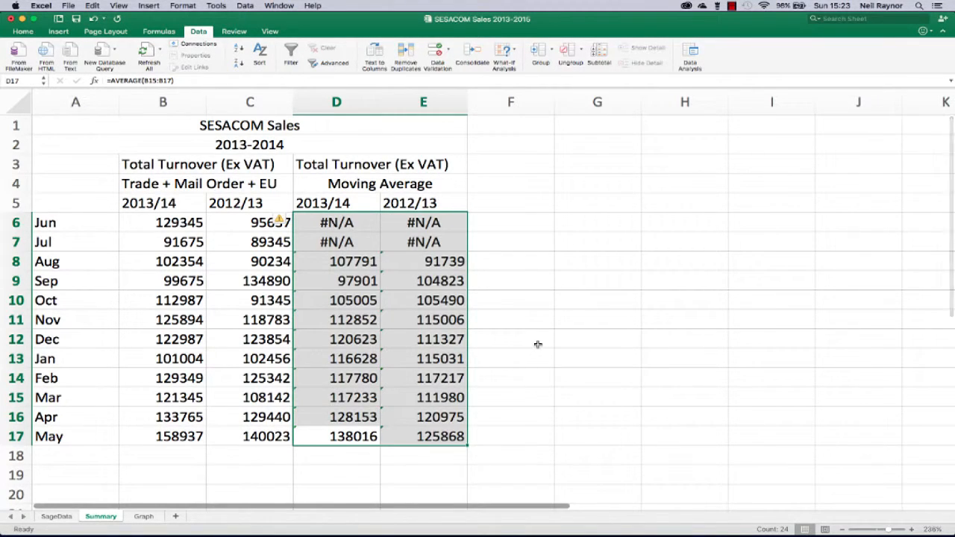
- Apply the 1000 separator to the moving average figures in D6:E17
right_click(378, 279)
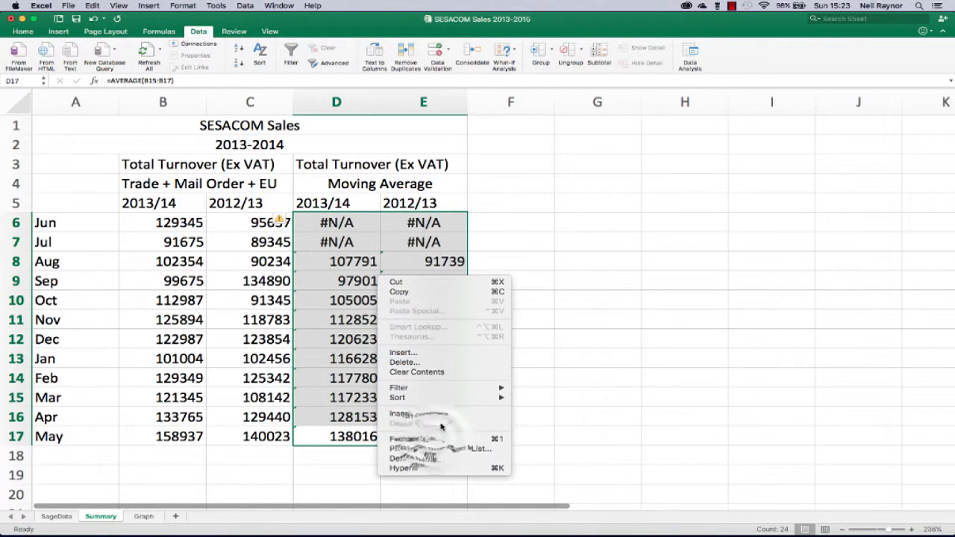
click(451, 437)
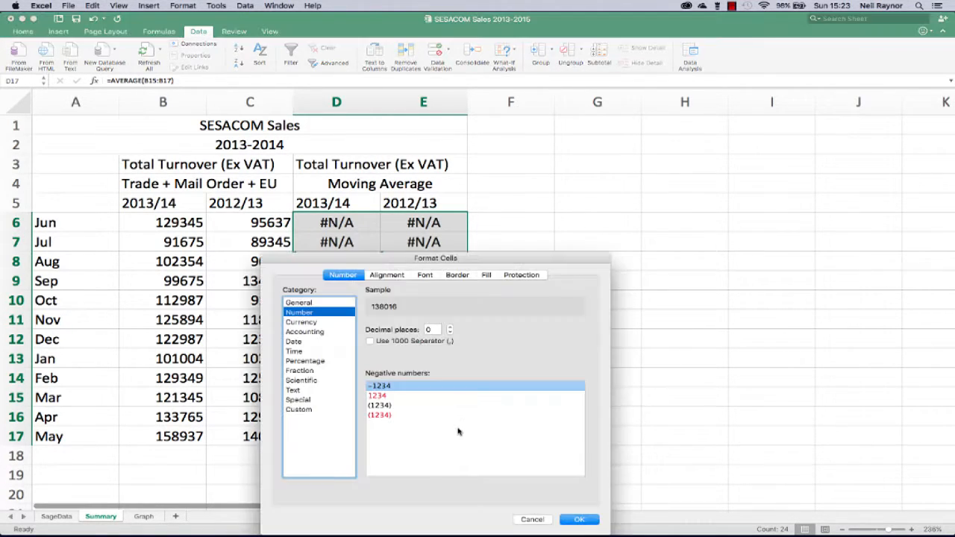
click(369, 340)
click(580, 519)
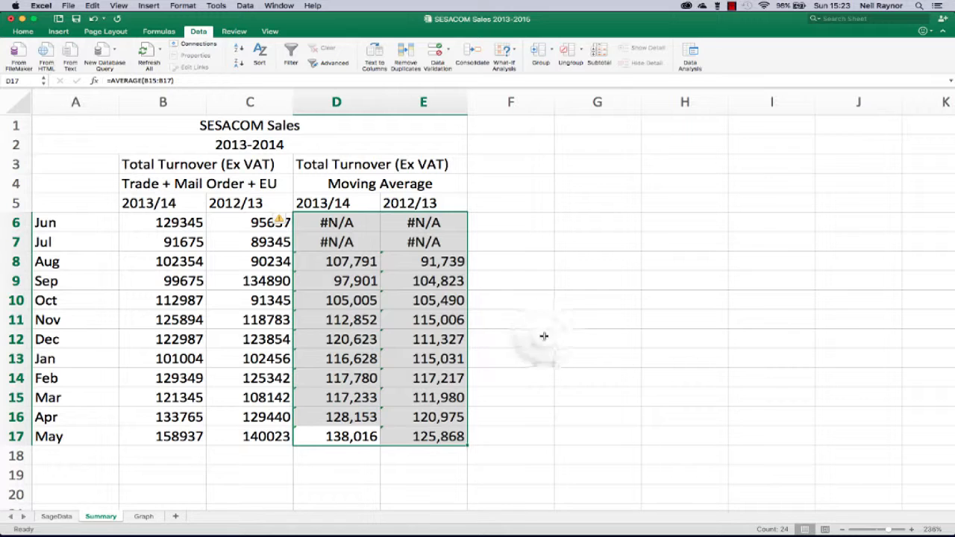
click(543, 336)
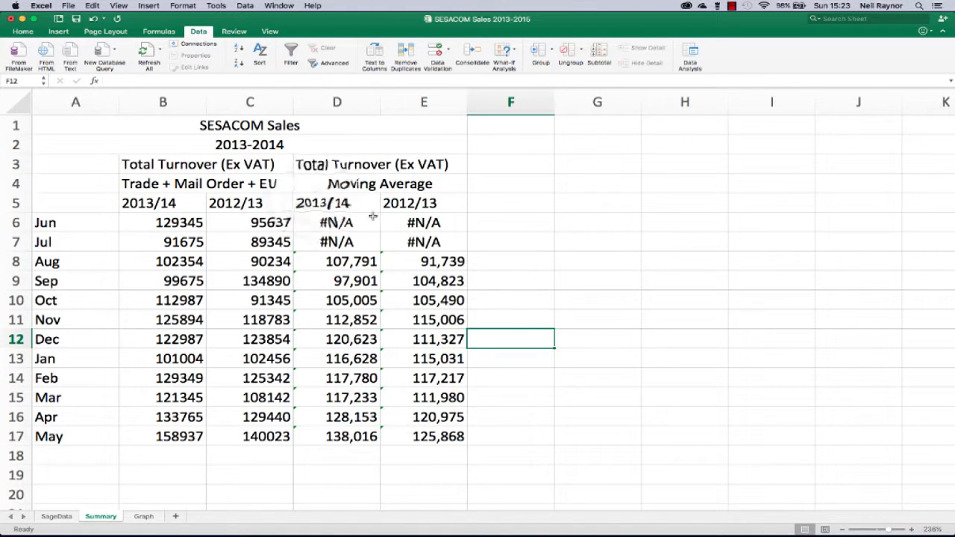
- Insert a Line chart from the moving average columns D5:E17 together with the month names in A6:A17
drag(315, 203, 422, 432)
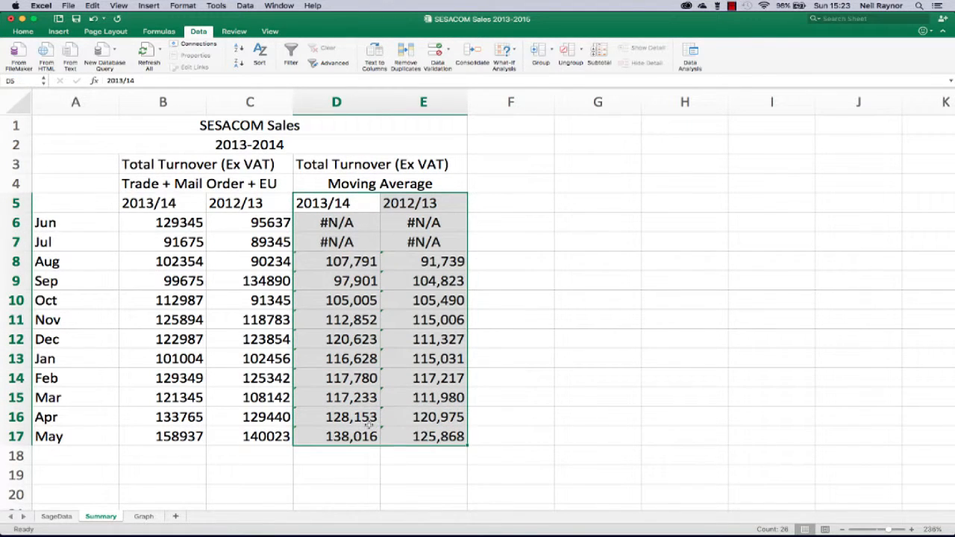
drag(78, 222, 77, 437)
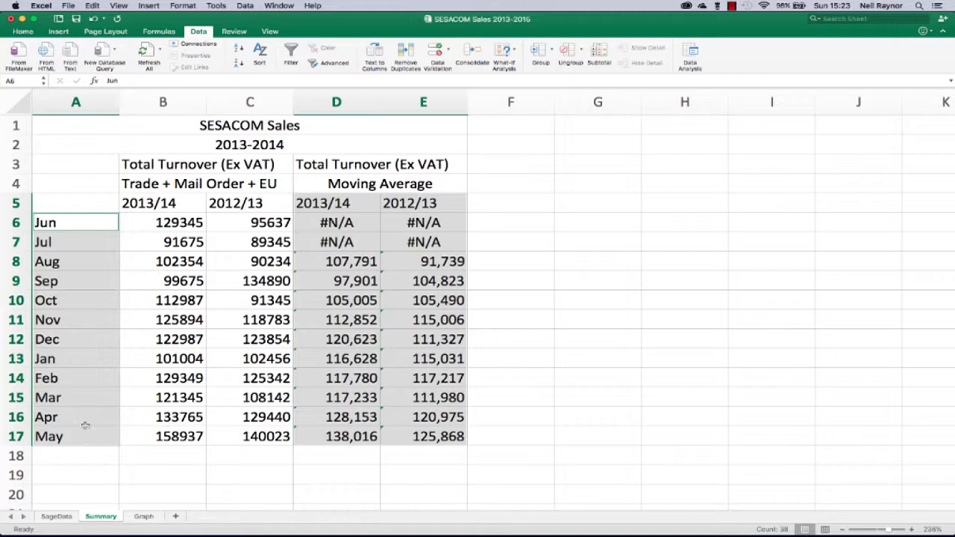
click(60, 32)
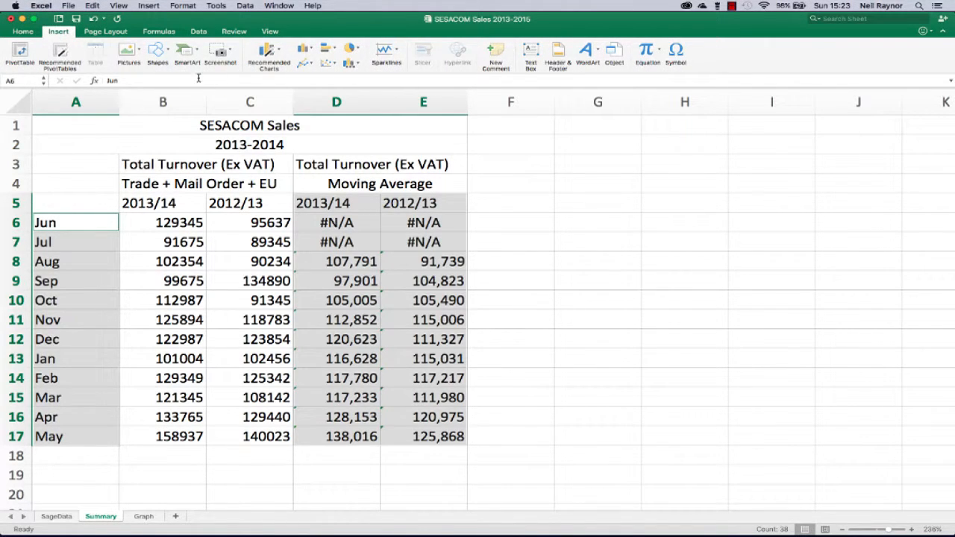
click(304, 67)
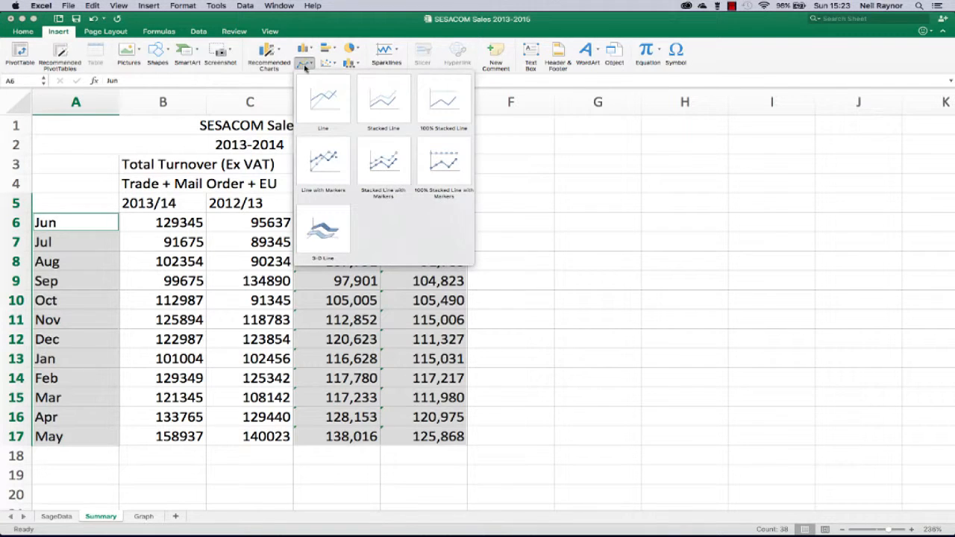
click(325, 98)
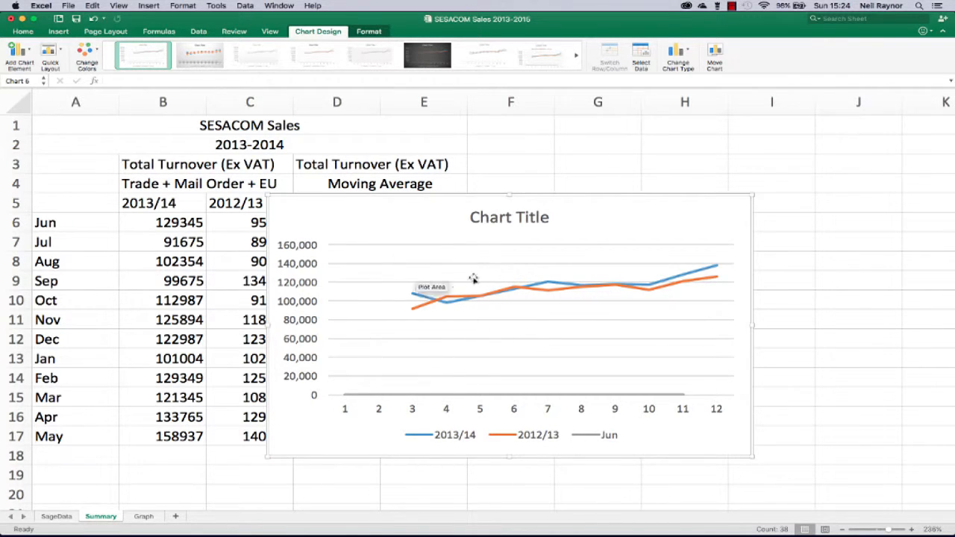
- Set the chart's vertical axis bounds to a minimum of 80000 and a maximum of 140000
right_click(293, 283)
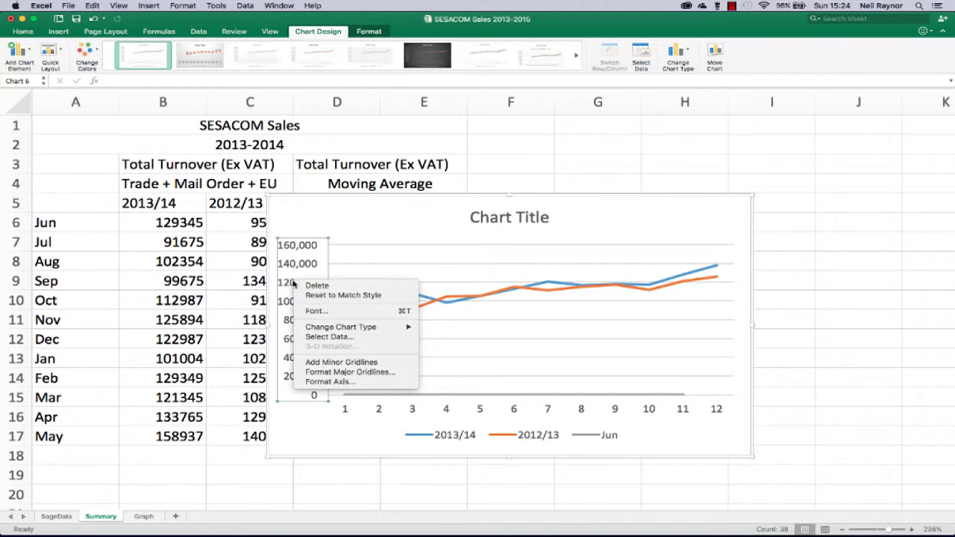
click(331, 382)
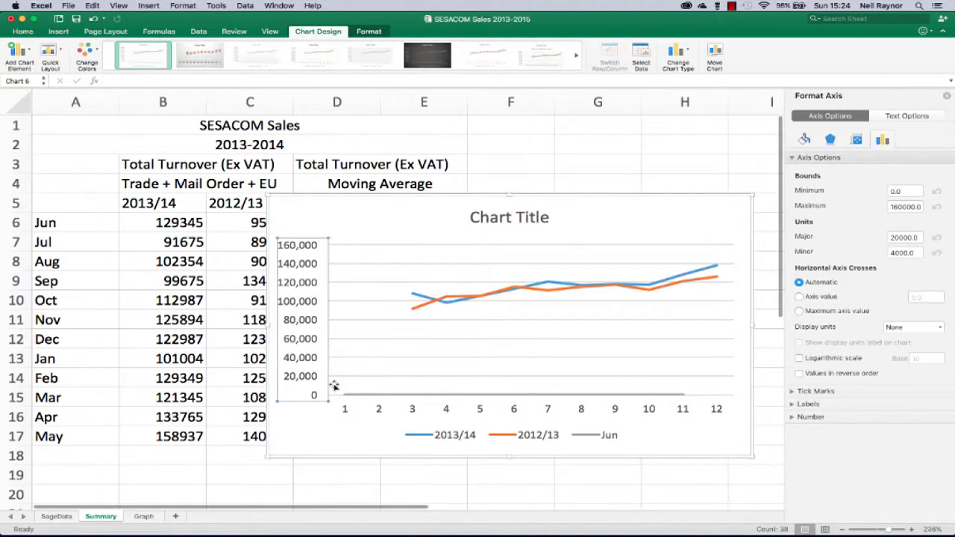
click(902, 191)
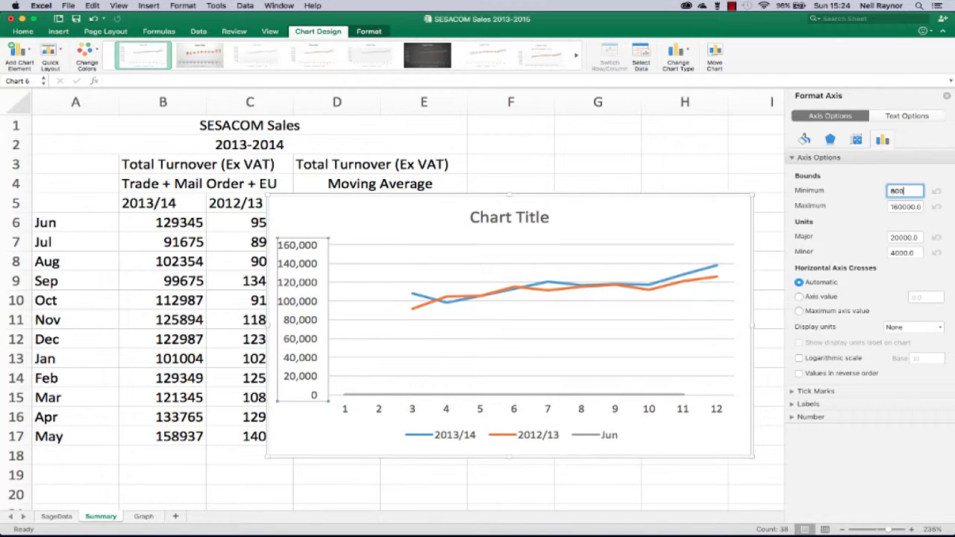
click(899, 206)
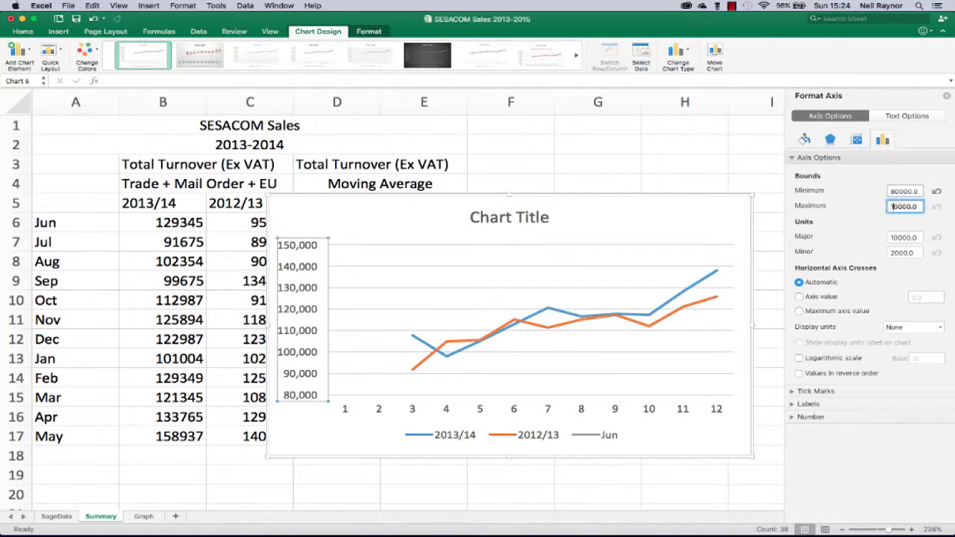
click(904, 191)
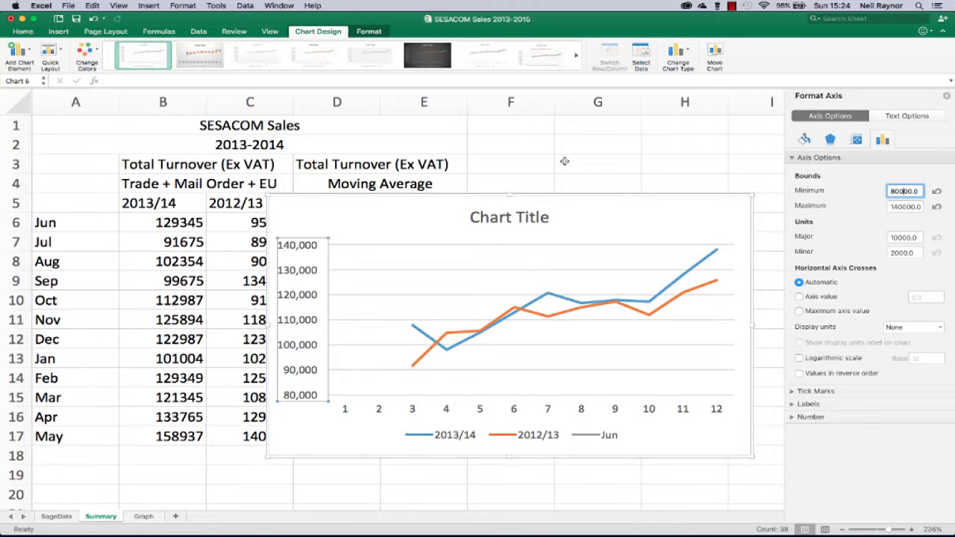
- Move the moving average chart from the Summary sheet to the Graph sheet as an embedded object
right_click(578, 237)
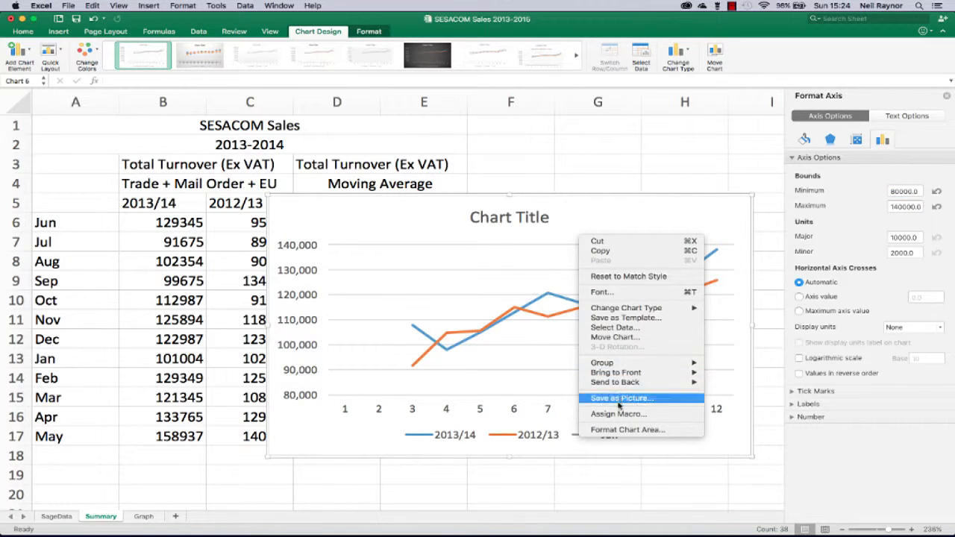
mouse_move(627, 362)
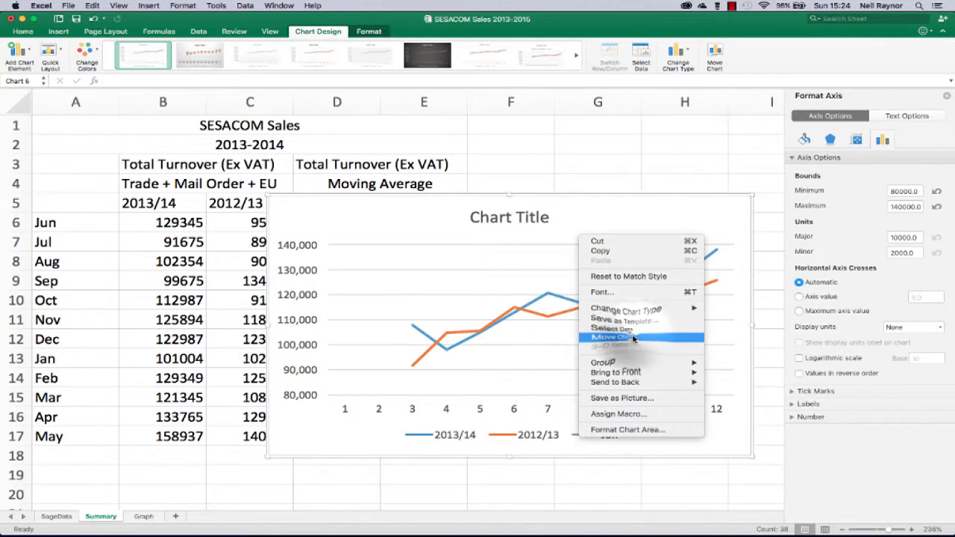
click(631, 337)
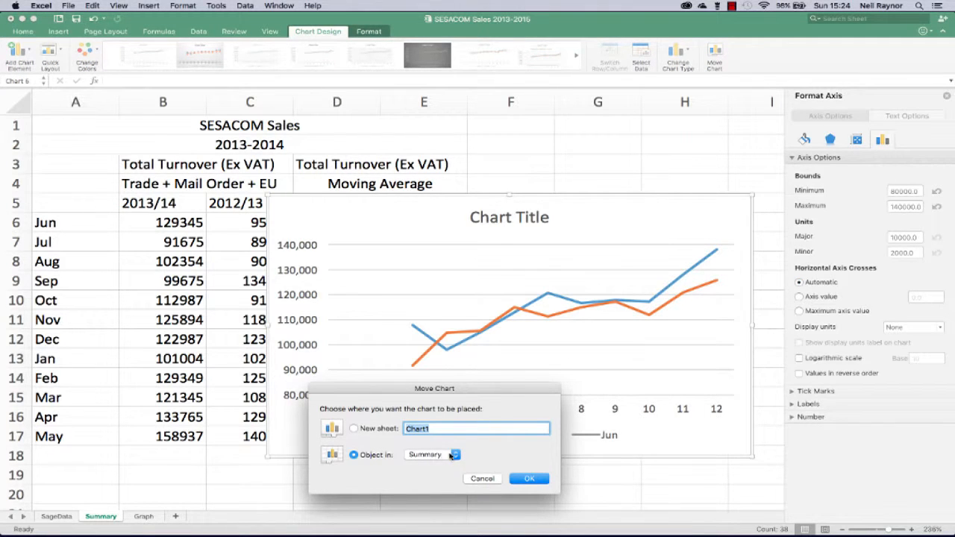
click(431, 454)
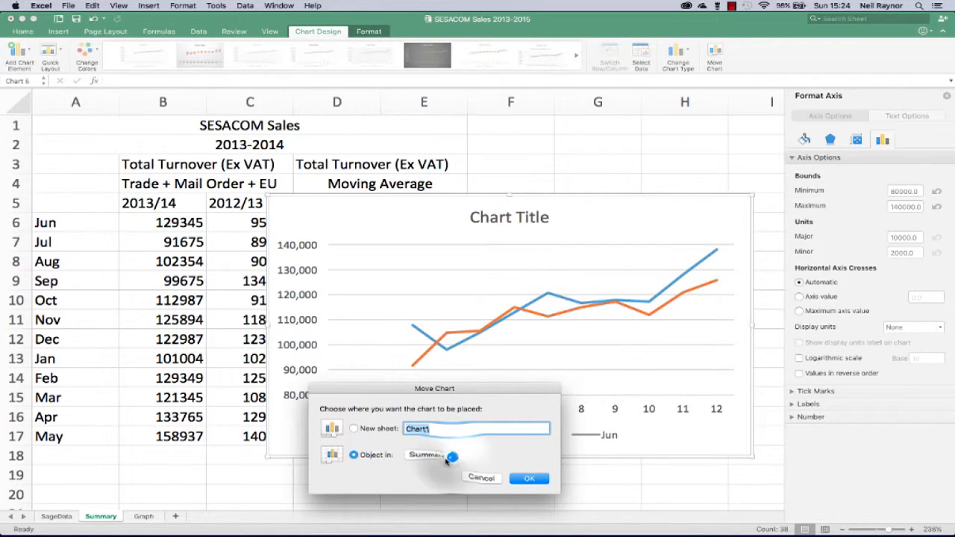
click(437, 468)
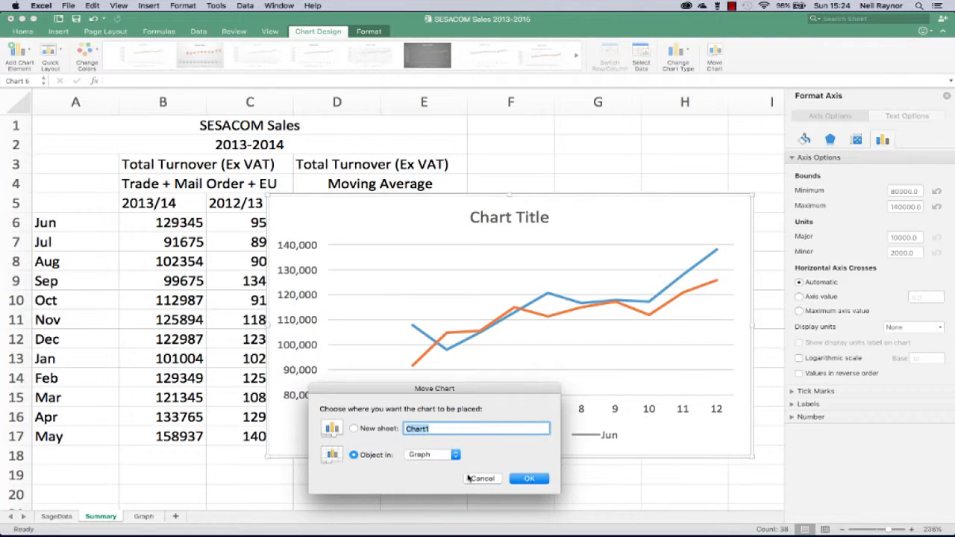
click(522, 479)
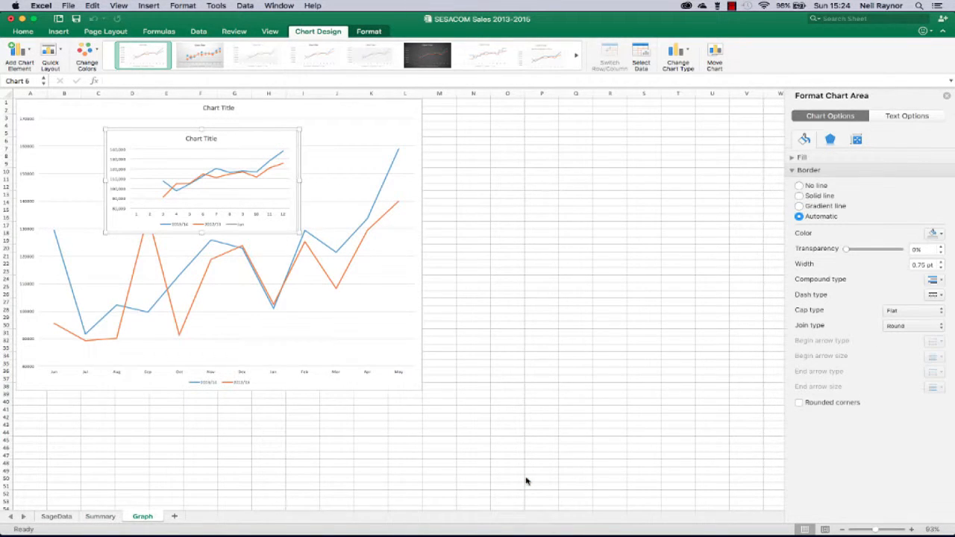
- Place the moving average chart directly beside the monthly turnover chart and enlarge it to match its height, spanning about columns M to Y
drag(206, 143, 514, 114)
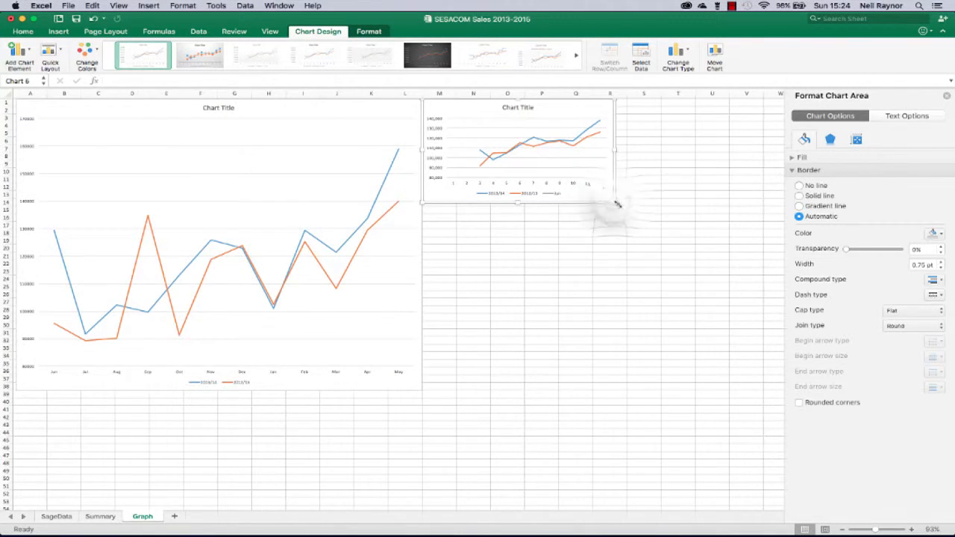
drag(615, 202, 768, 386)
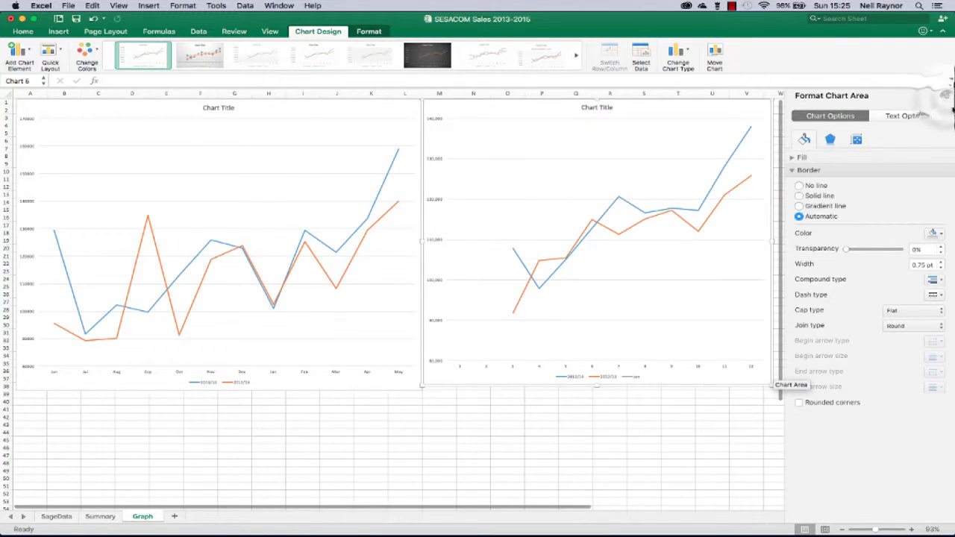
click(945, 96)
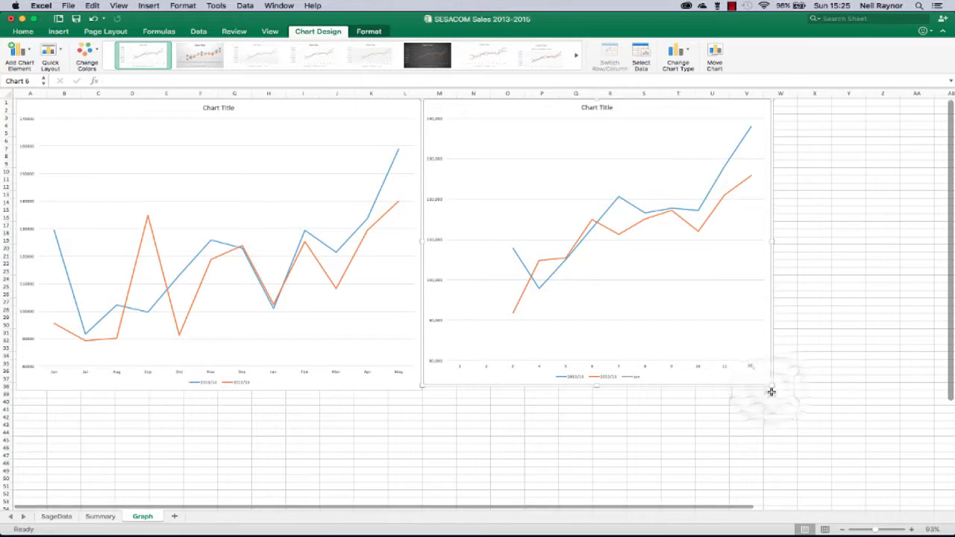
drag(769, 385, 852, 389)
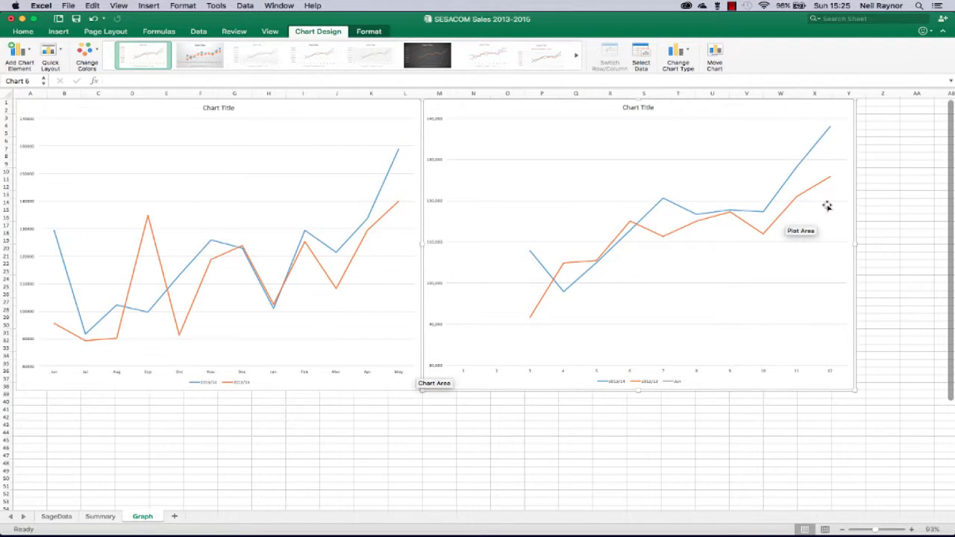
- Add linear trendlines to the 2013/14 and 2012/13 series in the moving average chart
mouse_move(673, 207)
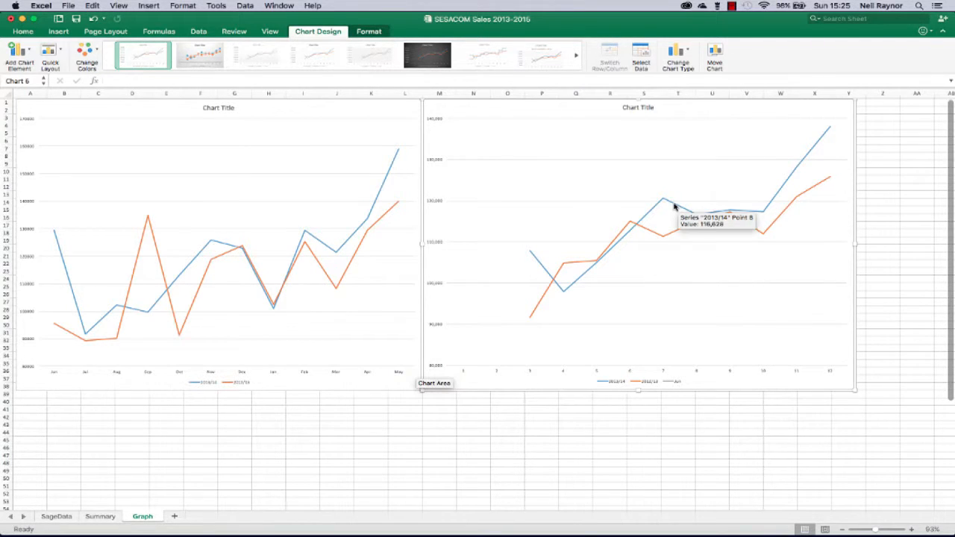
right_click(673, 207)
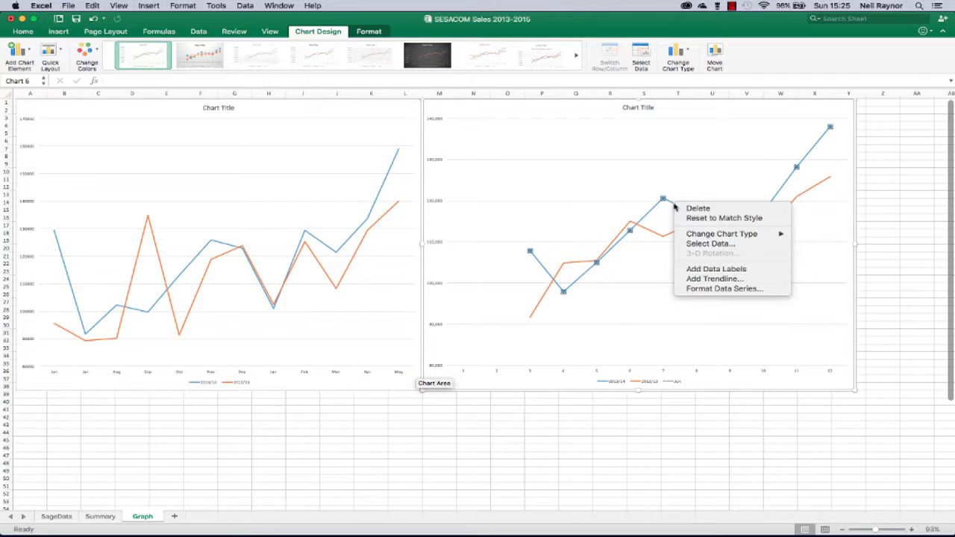
click(717, 279)
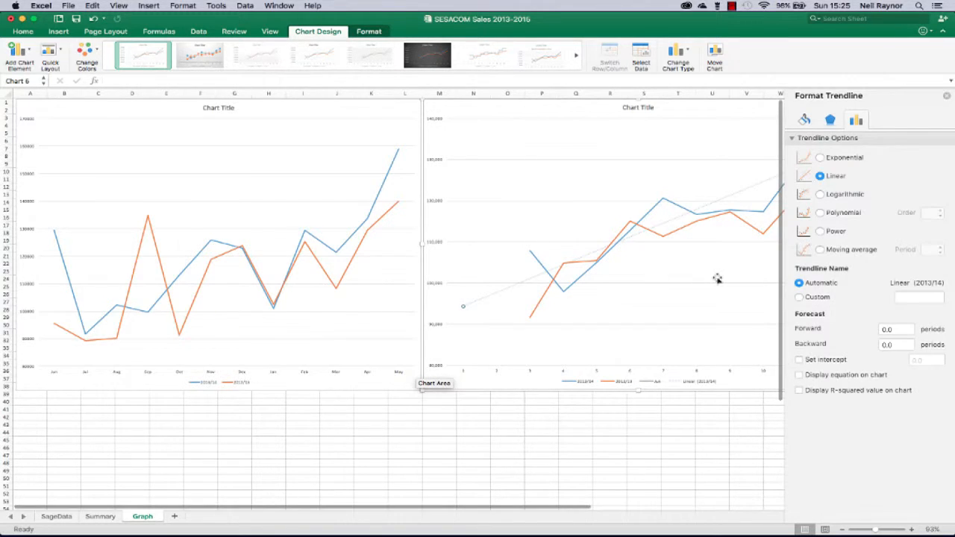
click(670, 239)
right_click(670, 238)
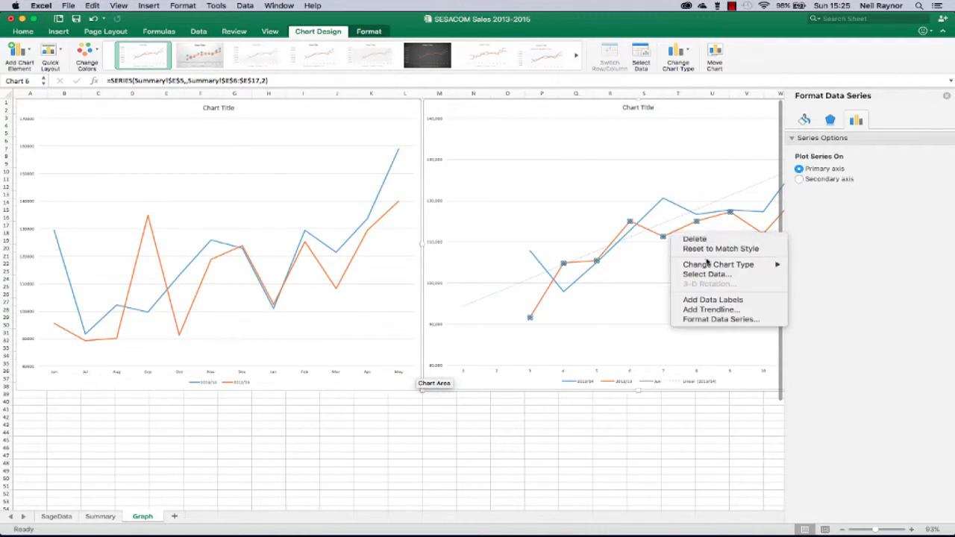
click(709, 309)
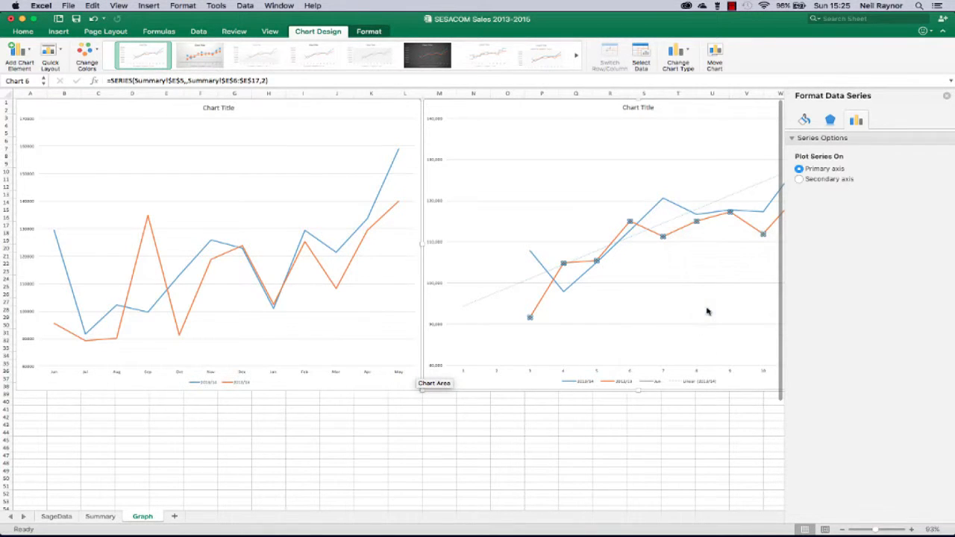
click(945, 95)
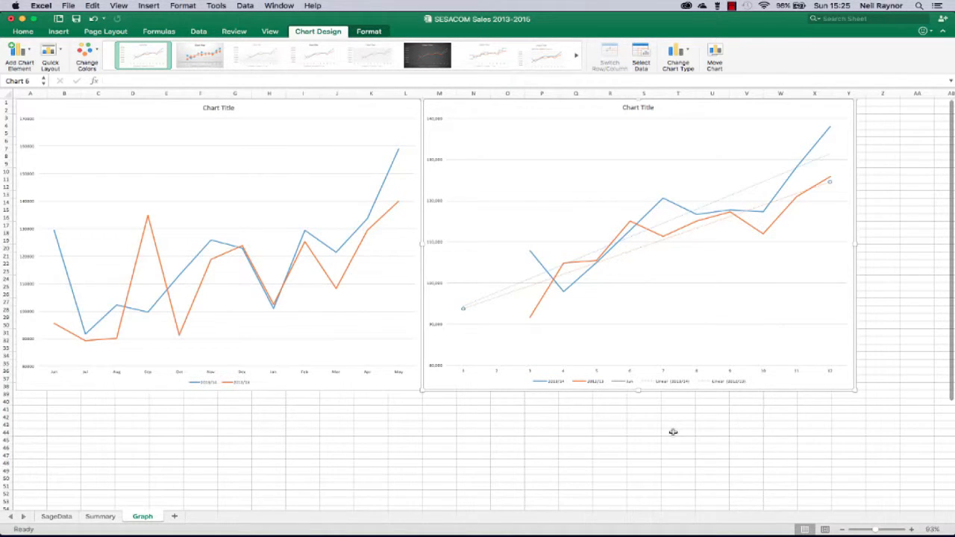
- Examine the two linear trendlines against the 2013/14 and 2012/13 moving average lines across the chart
scroll(676, 275, up, 5)
scroll(676, 275, down, 5)
scroll(676, 275, up, 3)
scroll(676, 275, up, 3)
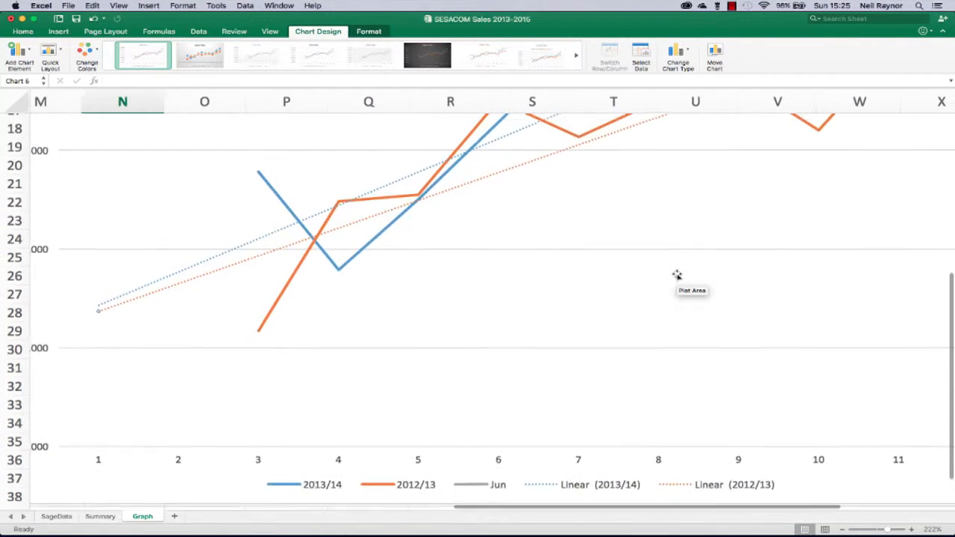
scroll(676, 275, up, 2)
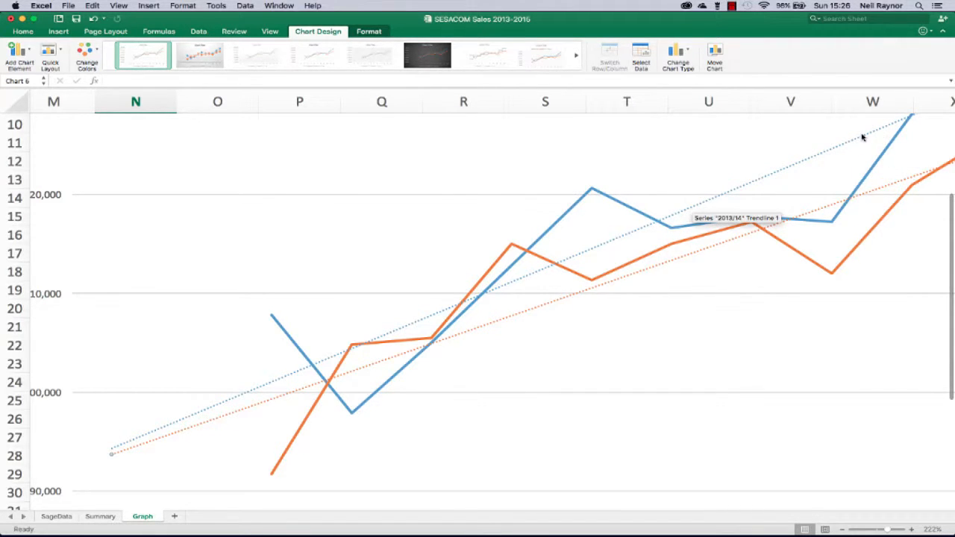
scroll(696, 278, down, 5)
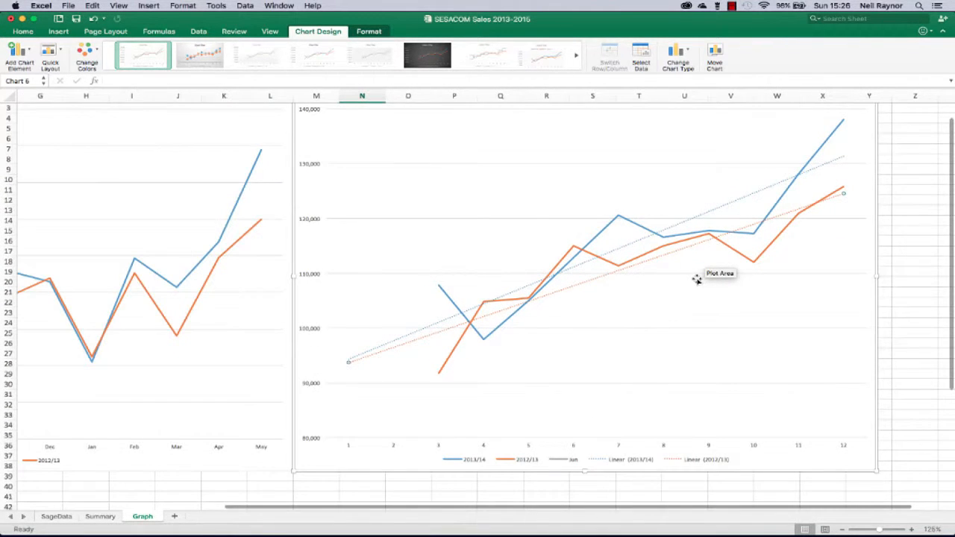
scroll(695, 278, left, 1)
scroll(695, 279, down, 3)
scroll(695, 279, left, 5)
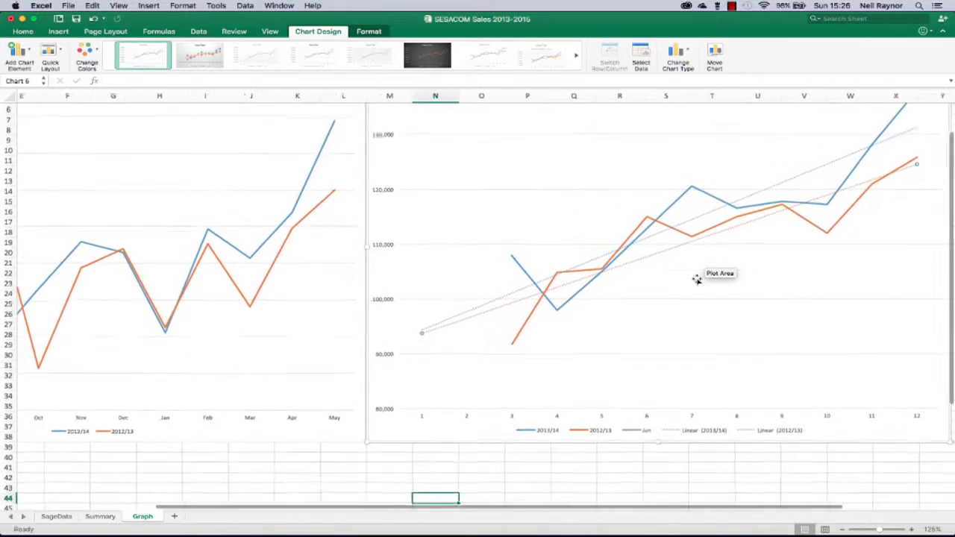
scroll(696, 279, right, 4)
scroll(696, 279, up, 1)
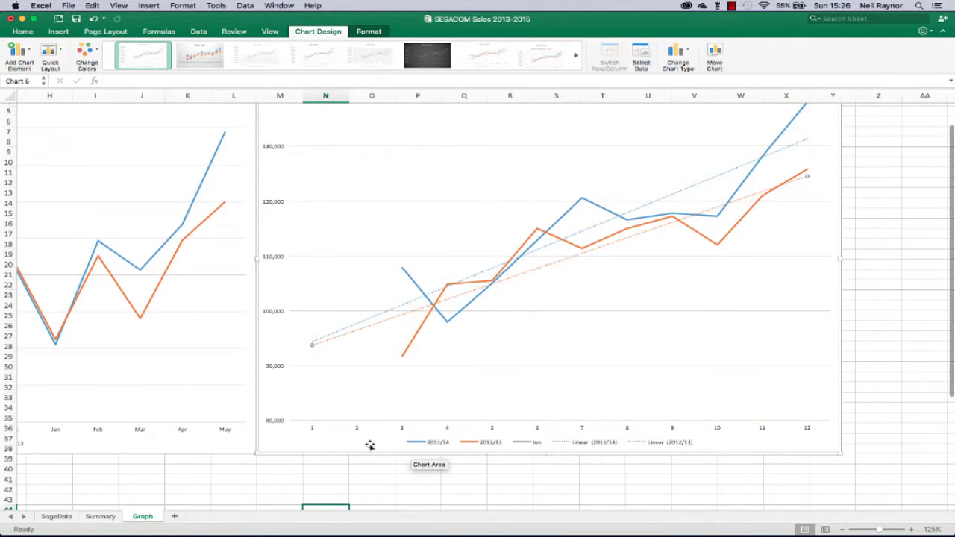
scroll(368, 443, up, 3)
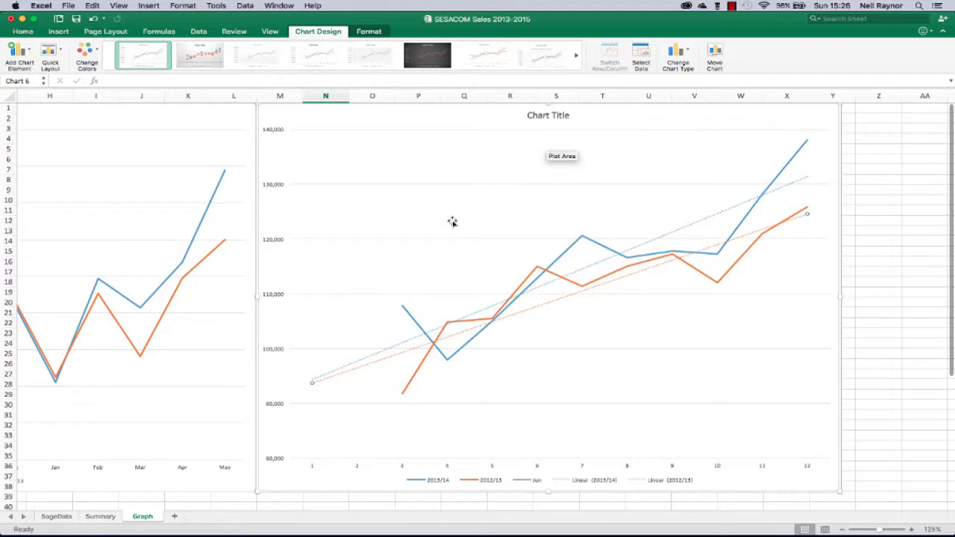
- Apply the dark grey background chart style to the moving average chart and compare it with the monthly turnover chart
click(426, 62)
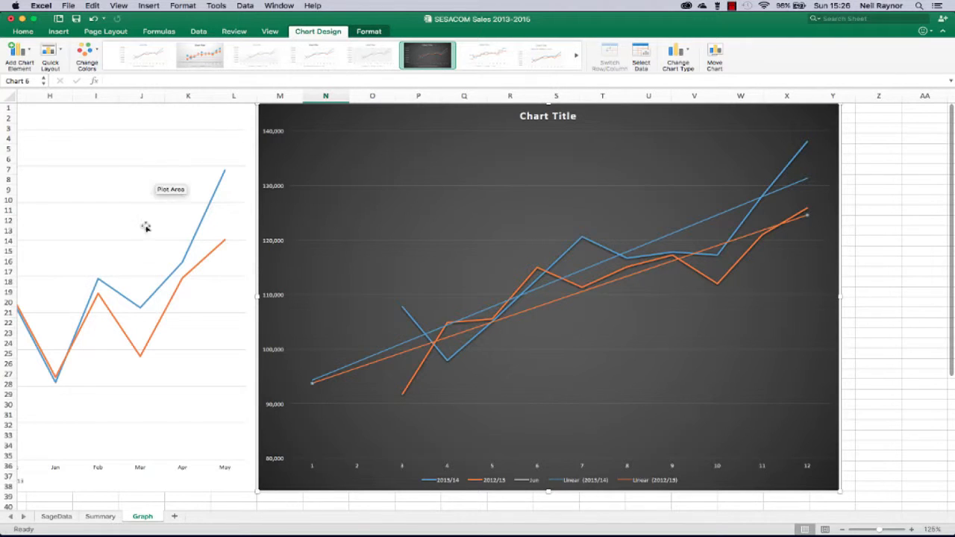
scroll(88, 494, left, 8)
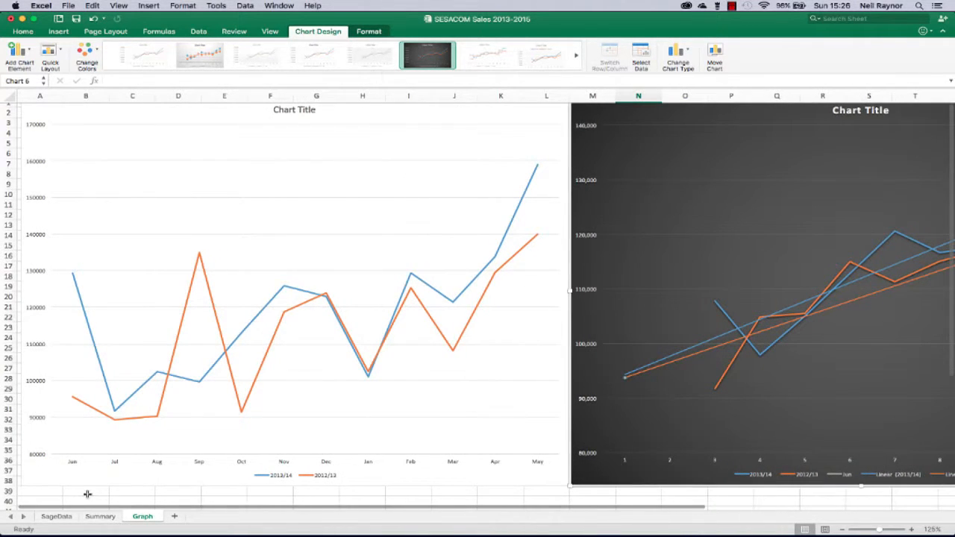
scroll(87, 493, right, 10)
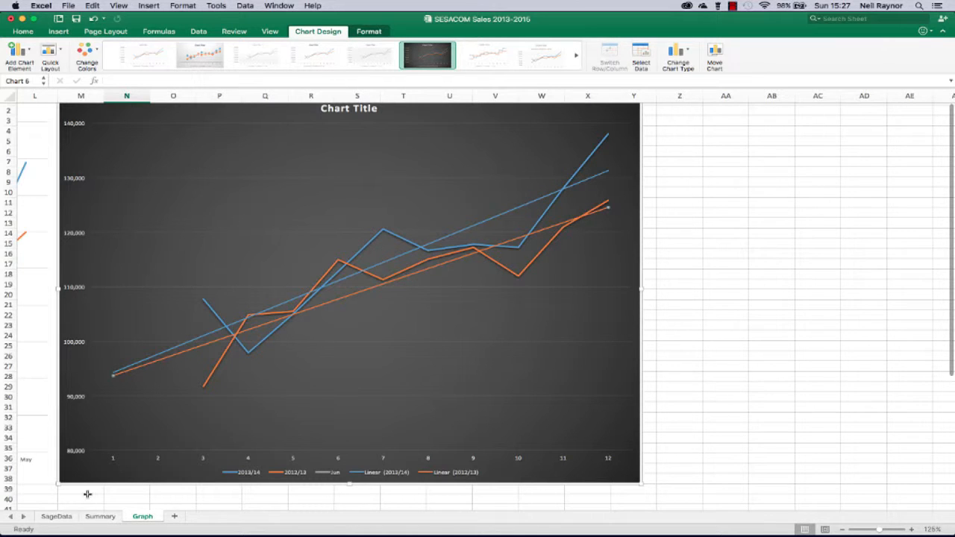
click(733, 6)
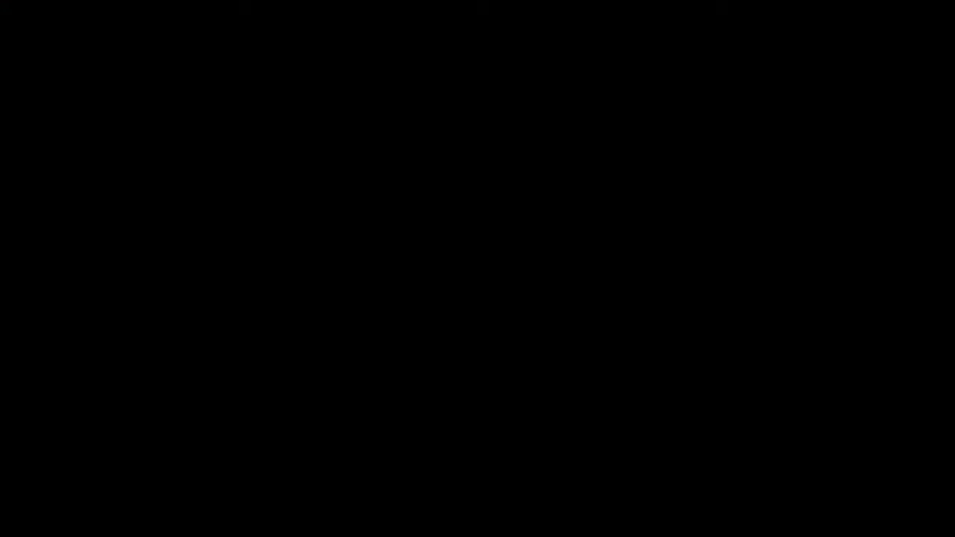